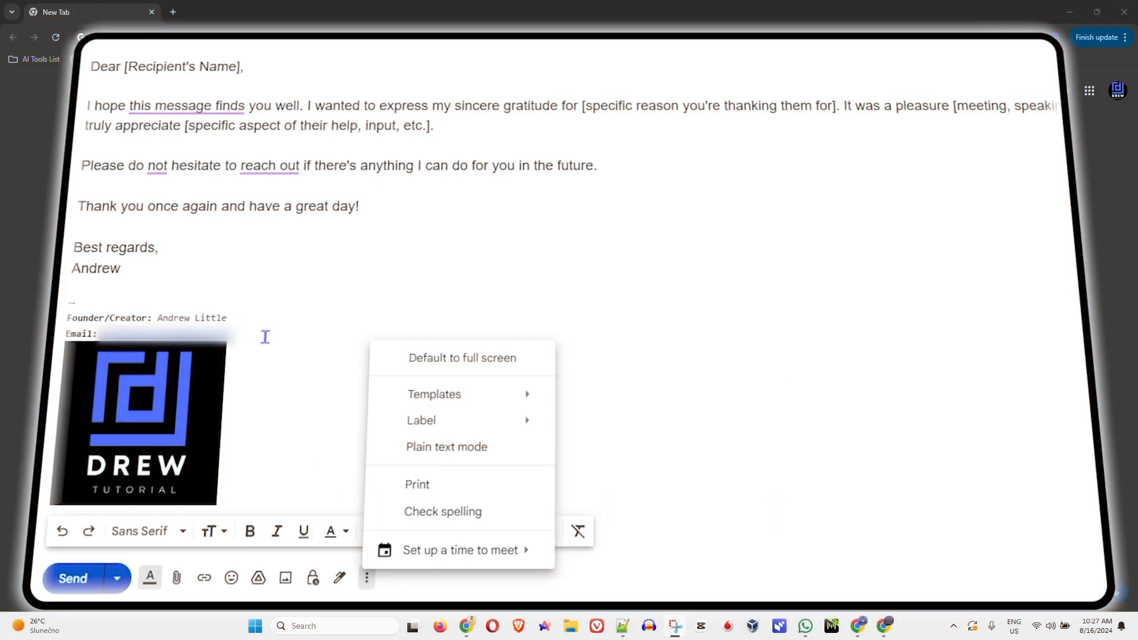
Step: Choose to save the thank-you message draft as a template
{"action": "mouse_move", "coordinate": [489, 403]}
{"action": "mouse_move", "coordinate": [655, 463]}
{"action": "left_click", "coordinate": [504, 468]}
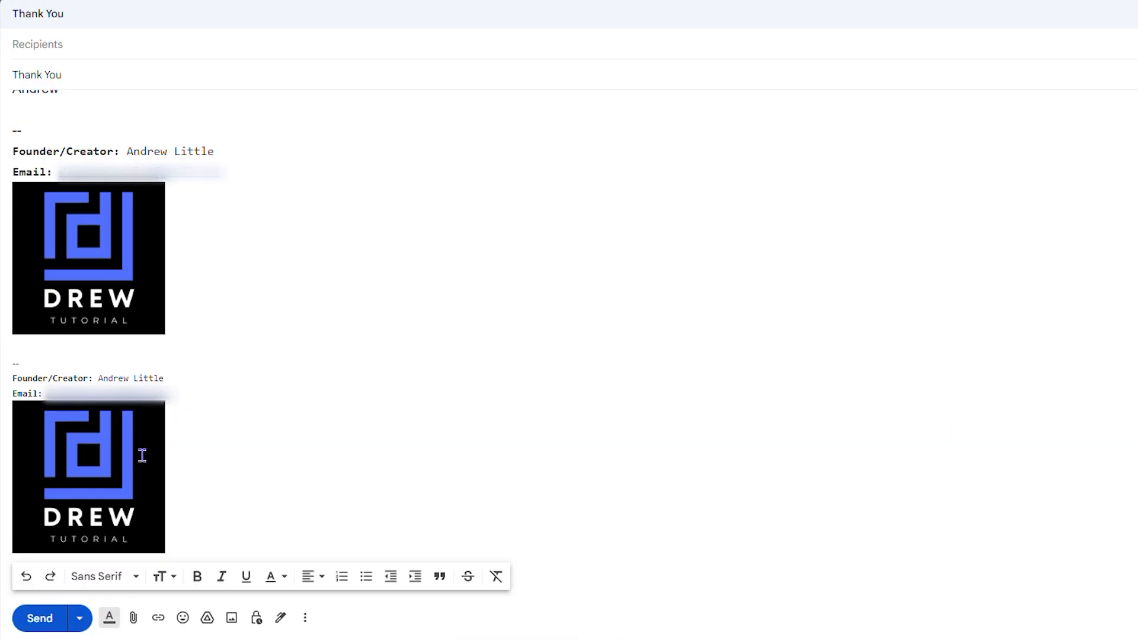
Step: Delete both signature blocks, including the leftover dashes, below the closing of the thank-you message
{"action": "left_click_drag", "start_coordinate": [256, 525], "coordinate": [41, 242]}
{"action": "key", "text": "BackSpace"}
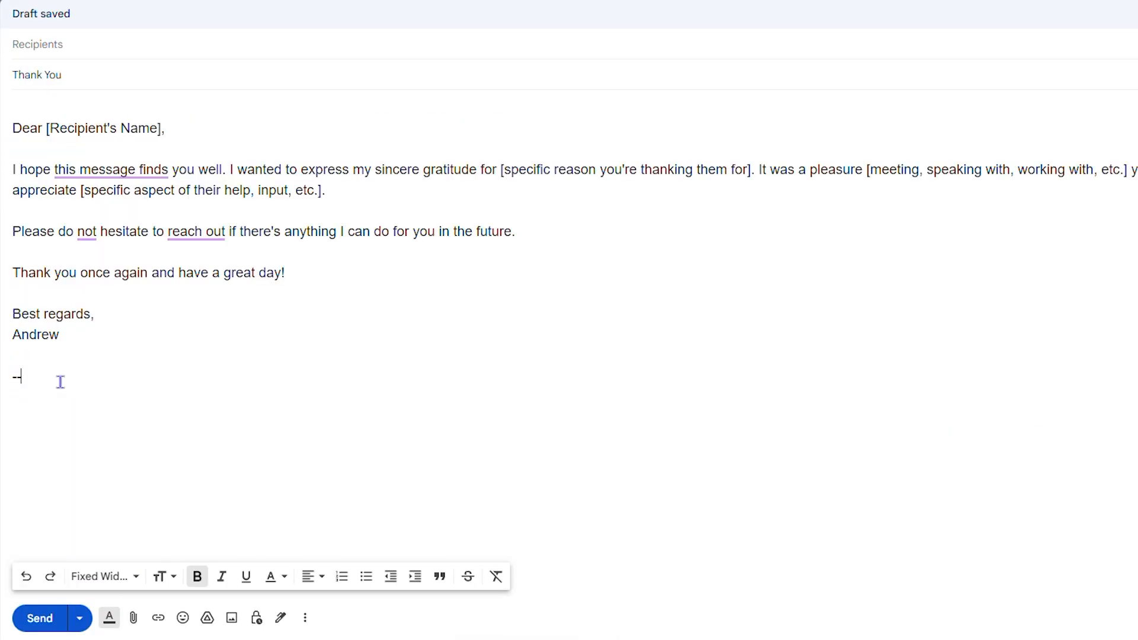
{"action": "key", "text": "BackSpace"}
{"action": "key", "text": "BackSpace"}
Step: Save the current draft over the existing Thank You template
{"action": "left_click", "coordinate": [304, 617]}
{"action": "mouse_move", "coordinate": [380, 451]}
{"action": "mouse_move", "coordinate": [602, 542]}
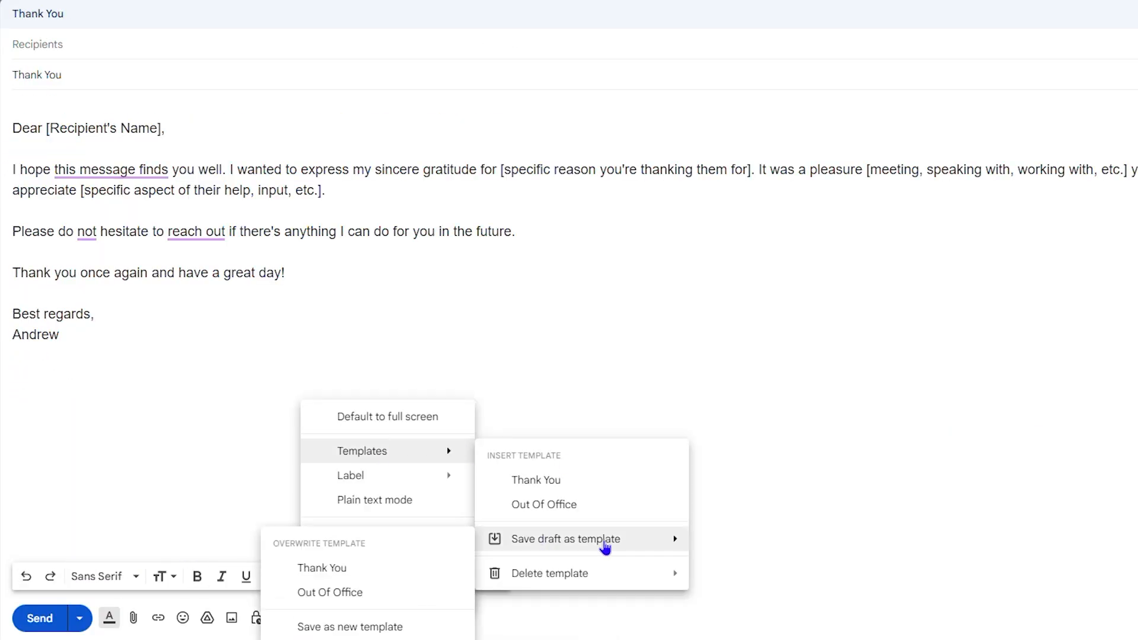
{"action": "left_click", "coordinate": [330, 568]}
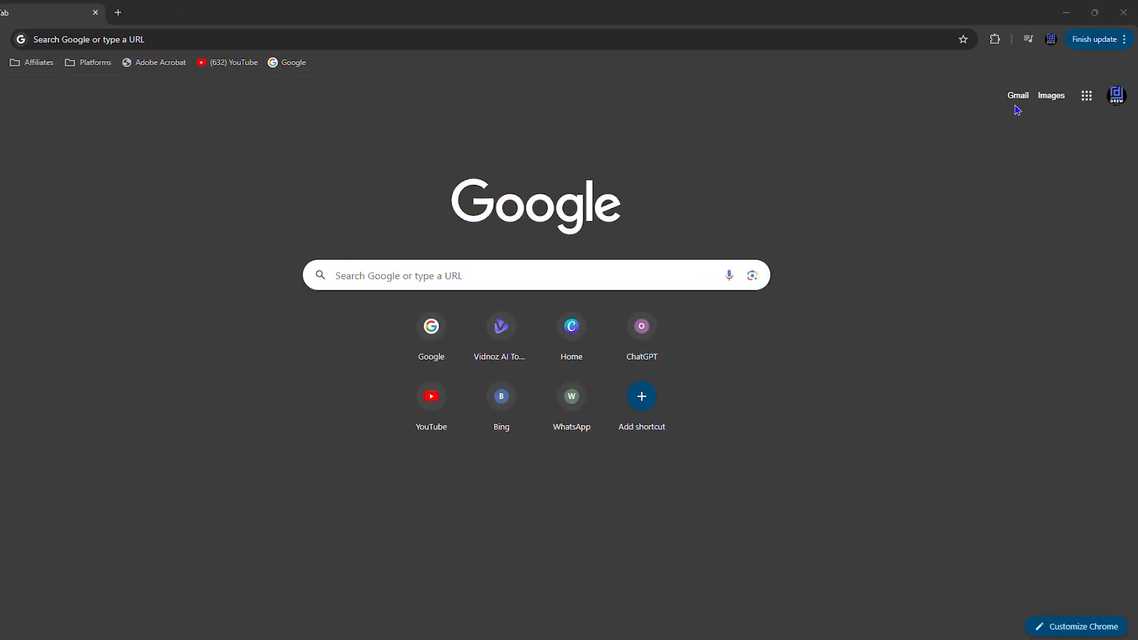
Step: Open Gmail from the new tab page and change its theme to Default, saving the choice
{"action": "left_click", "coordinate": [1018, 95]}
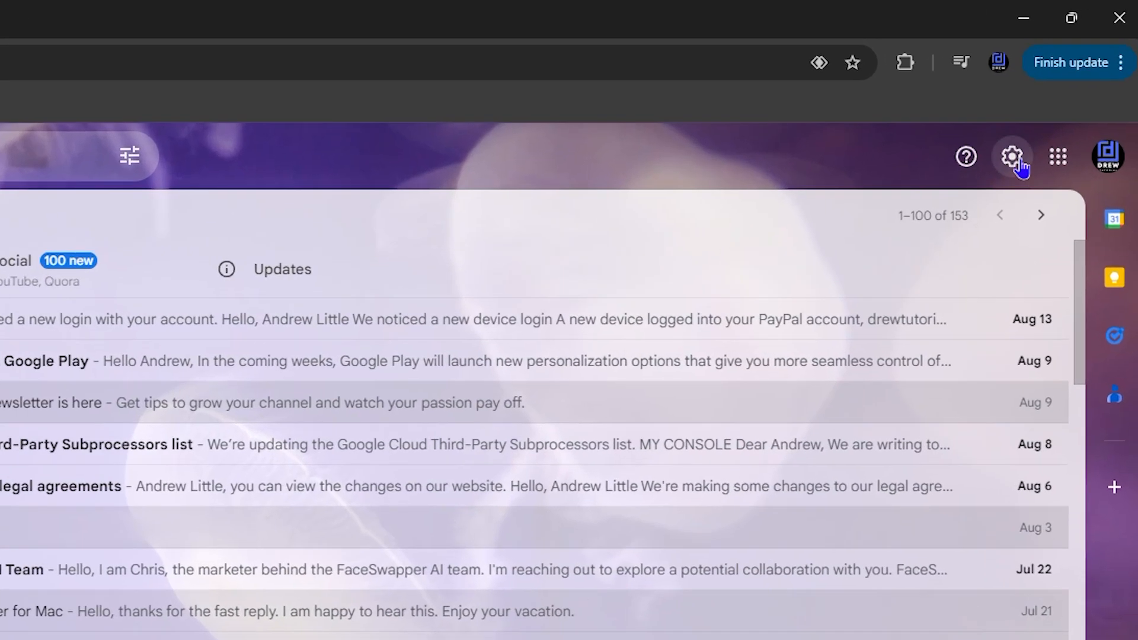
{"action": "left_click", "coordinate": [1018, 161]}
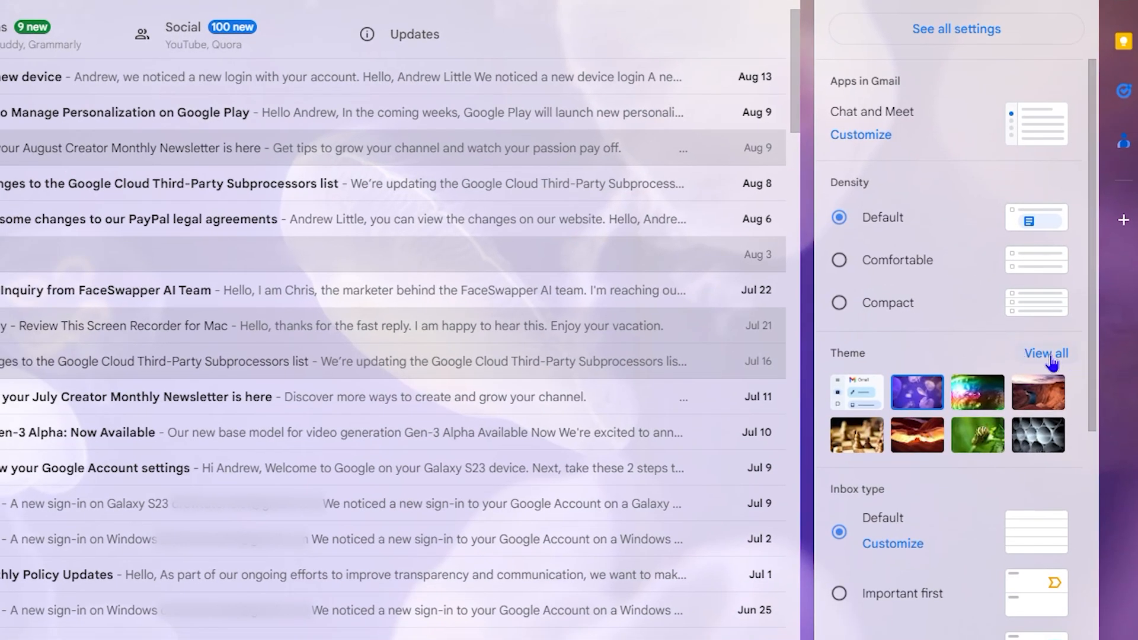
{"action": "left_click", "coordinate": [1027, 598]}
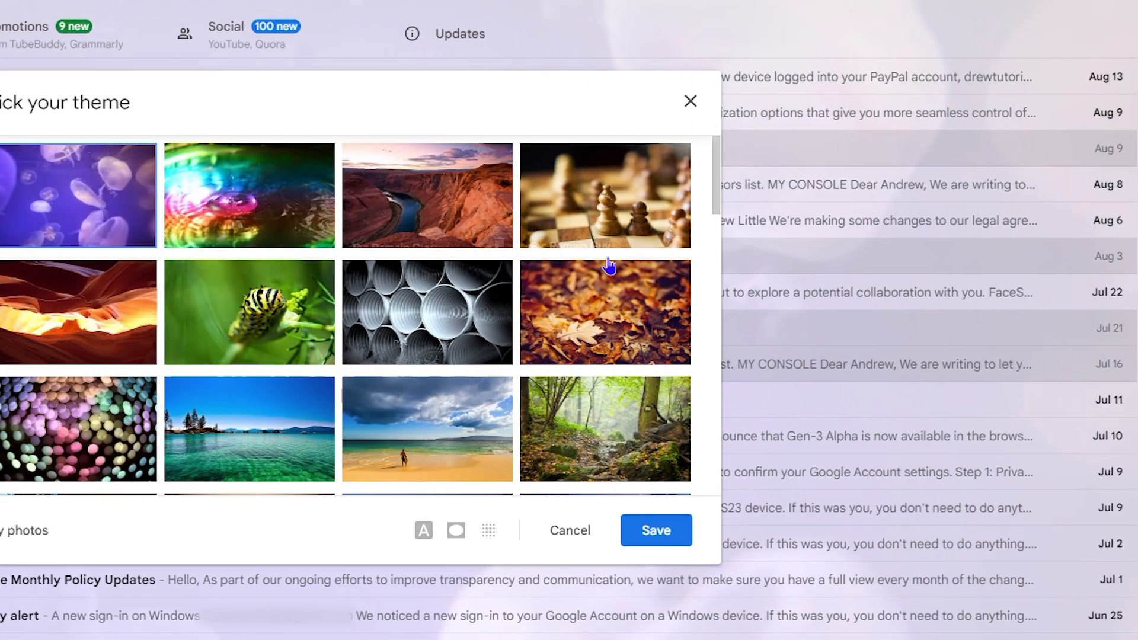
{"action": "scroll", "coordinate": [448, 369], "scroll_direction": "down", "scroll_amount": 10}
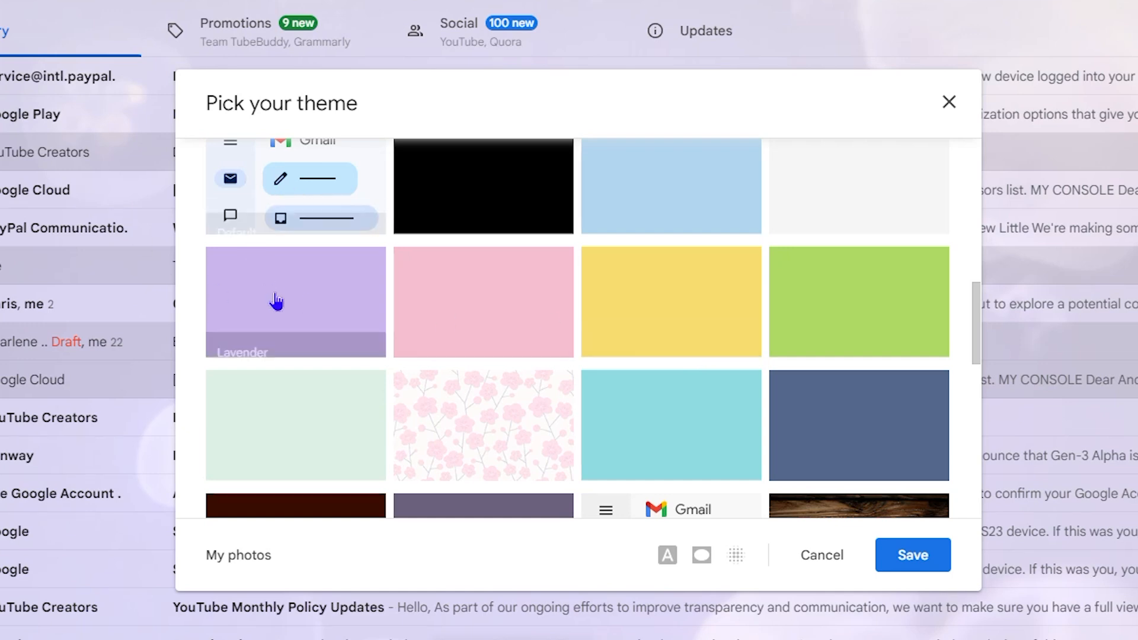
{"action": "scroll", "coordinate": [279, 291], "scroll_direction": "up", "scroll_amount": 2}
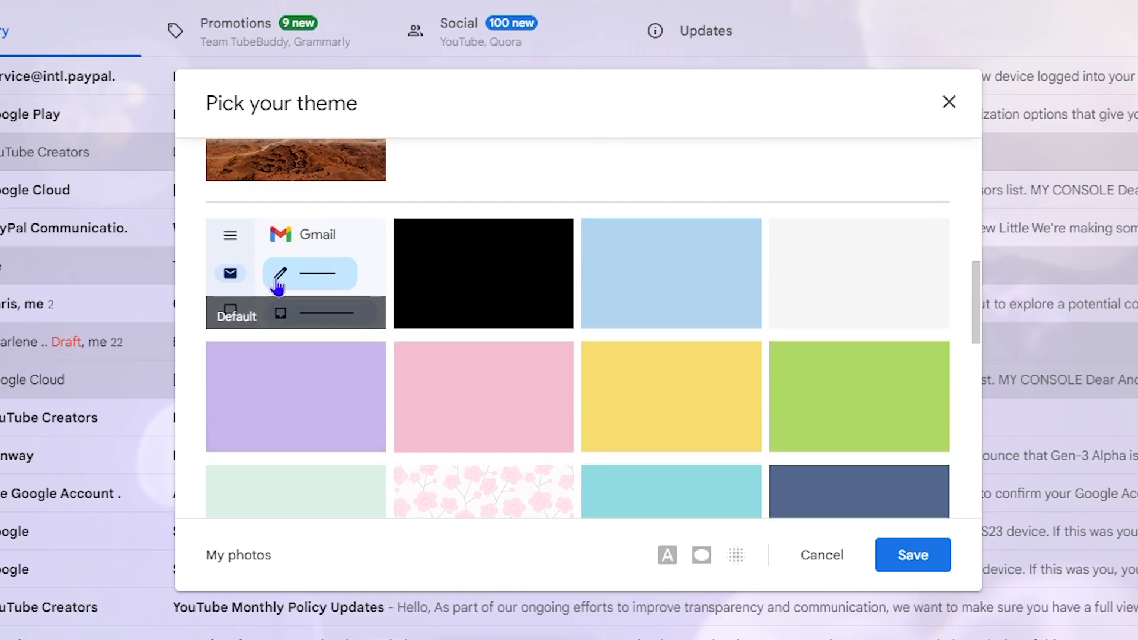
{"action": "left_click", "coordinate": [299, 260]}
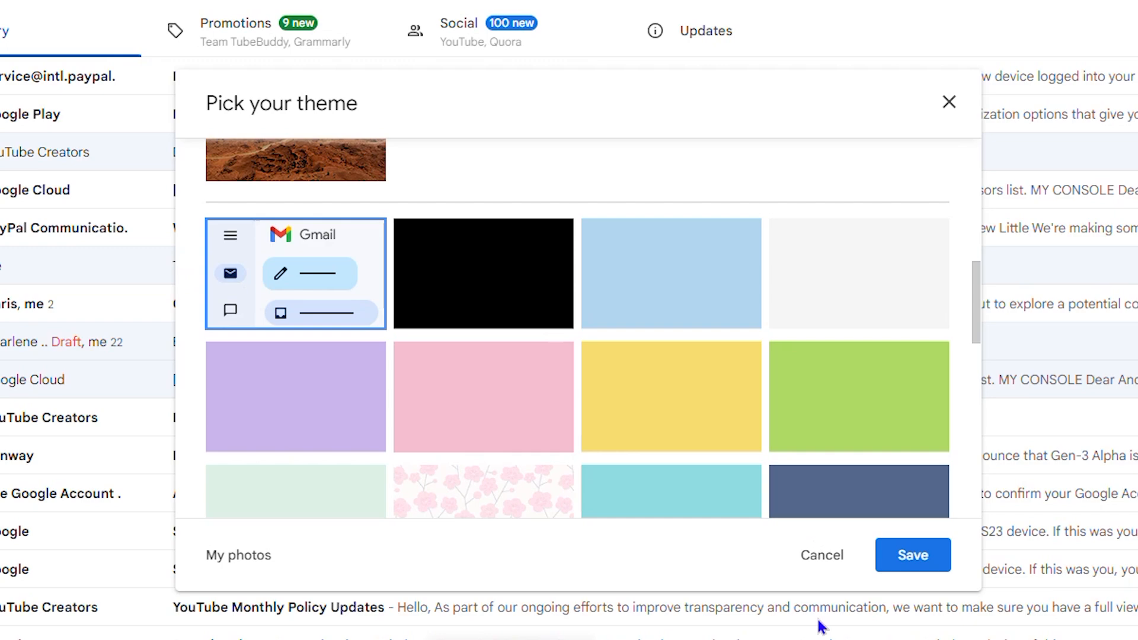
{"action": "left_click", "coordinate": [907, 554]}
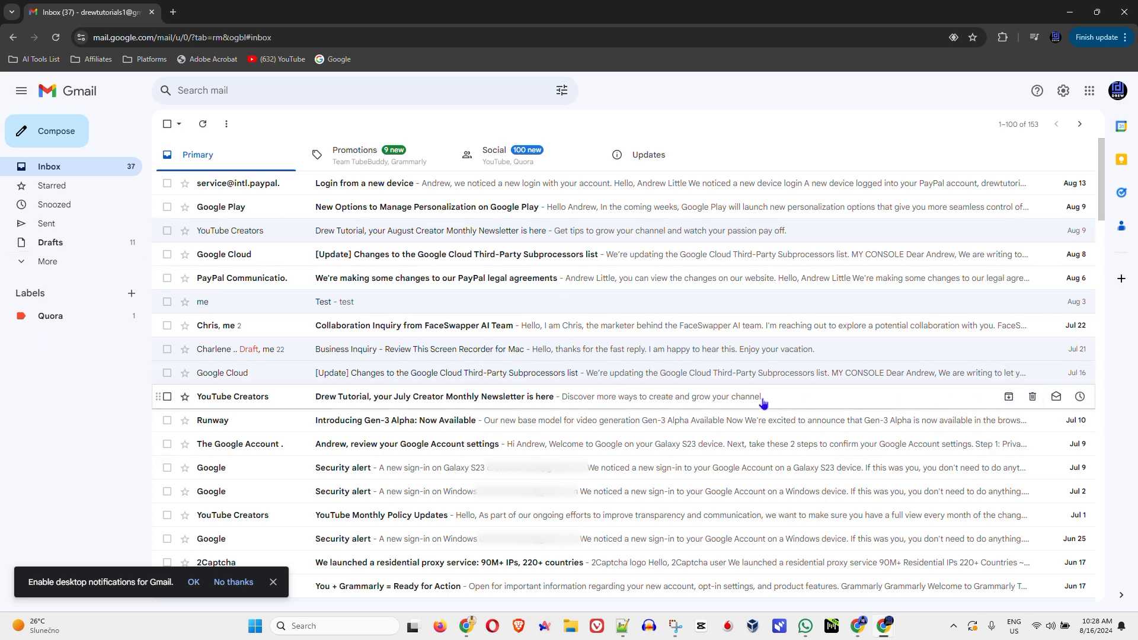
{"action": "scroll", "coordinate": [809, 434], "scroll_direction": "down", "scroll_amount": 1}
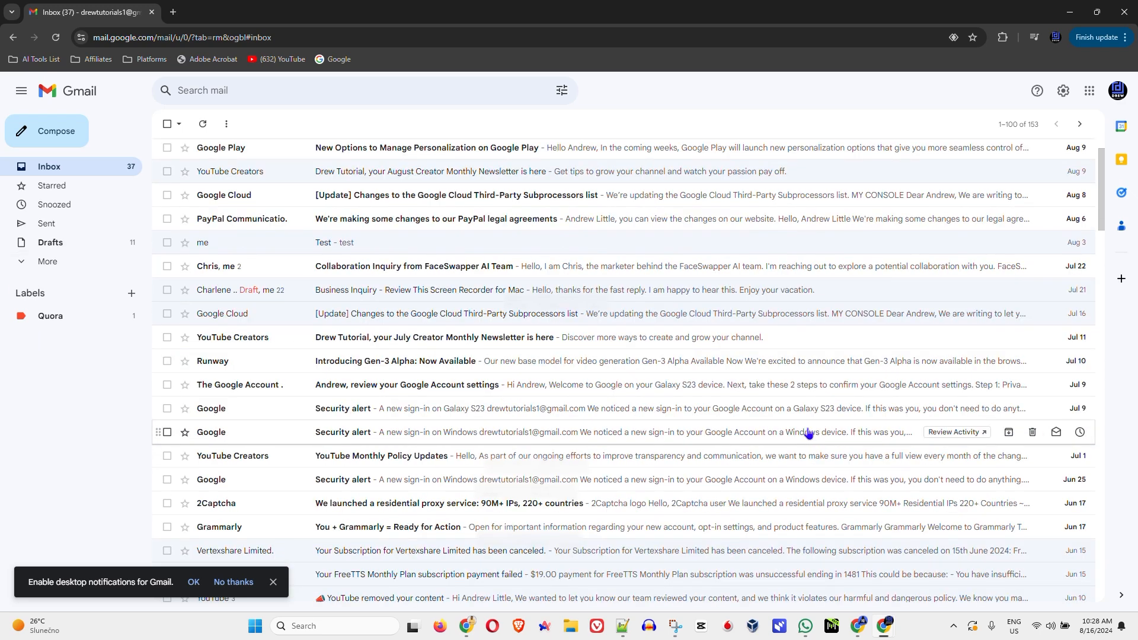
{"action": "scroll", "coordinate": [809, 434], "scroll_direction": "up", "scroll_amount": 1}
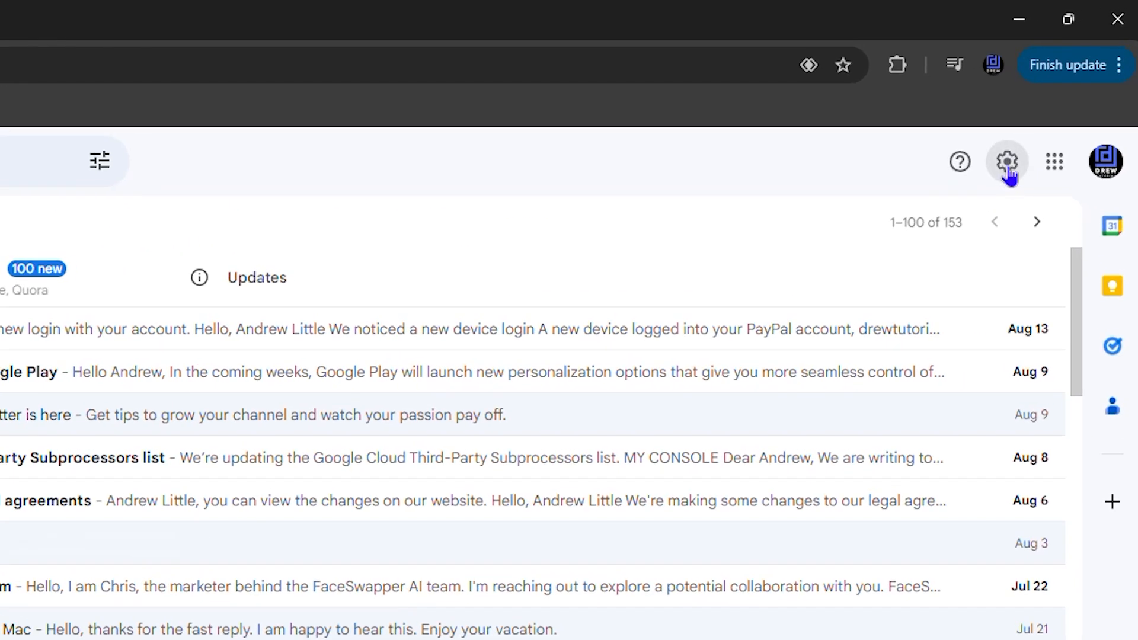
Step: Open the full mail settings and set the Templates option in the advanced settings to Enable
{"action": "left_click", "coordinate": [1063, 92]}
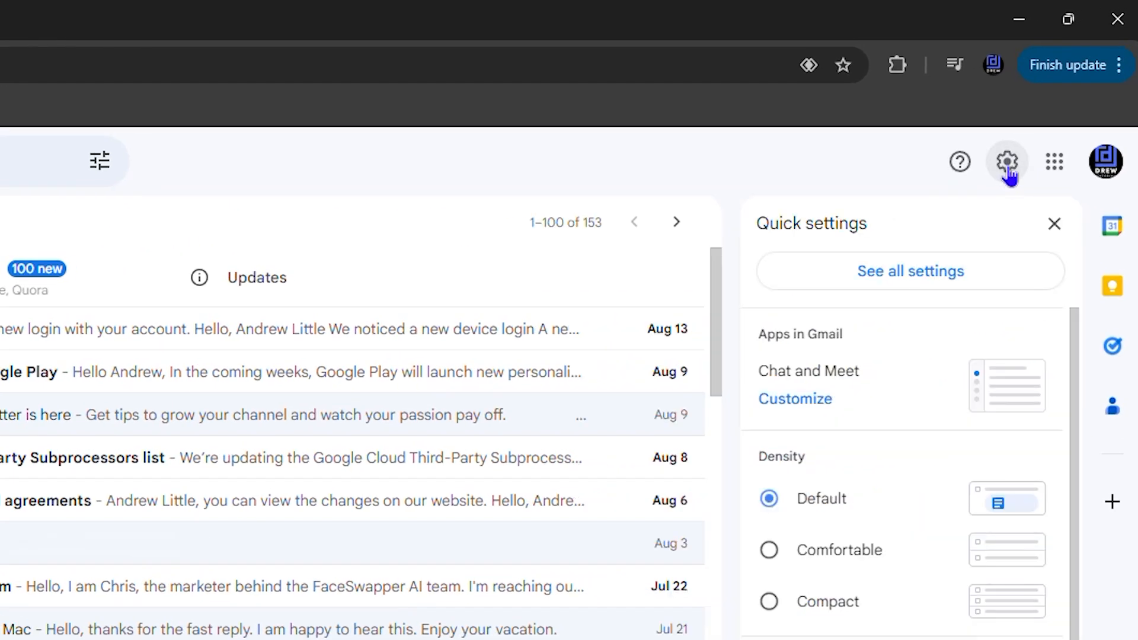
{"action": "left_click", "coordinate": [939, 278]}
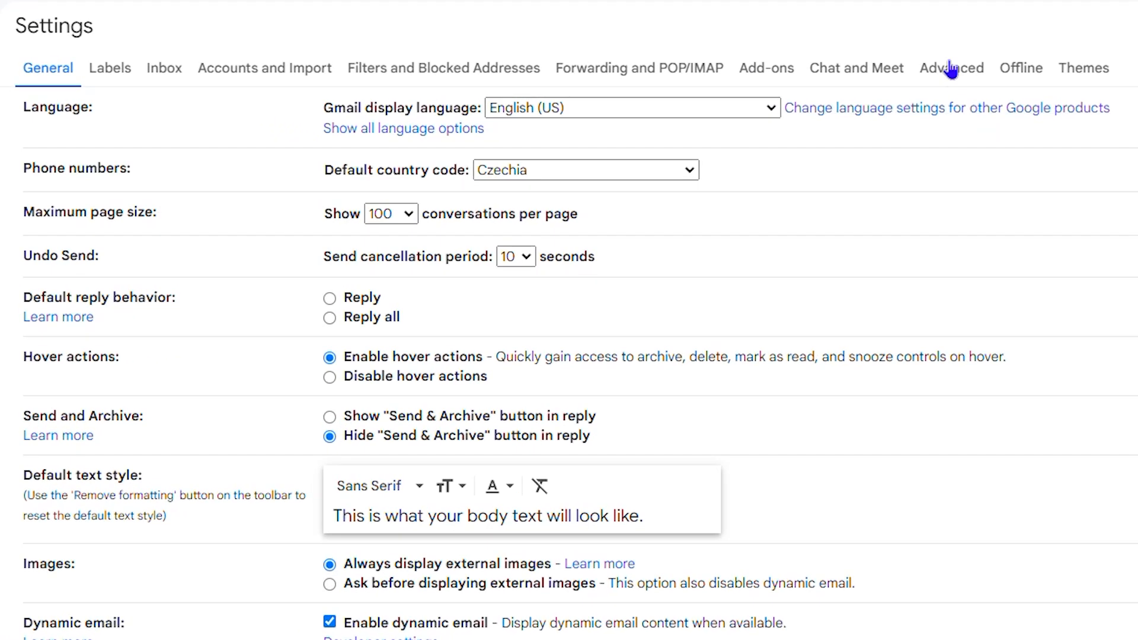
{"action": "left_click", "coordinate": [950, 70]}
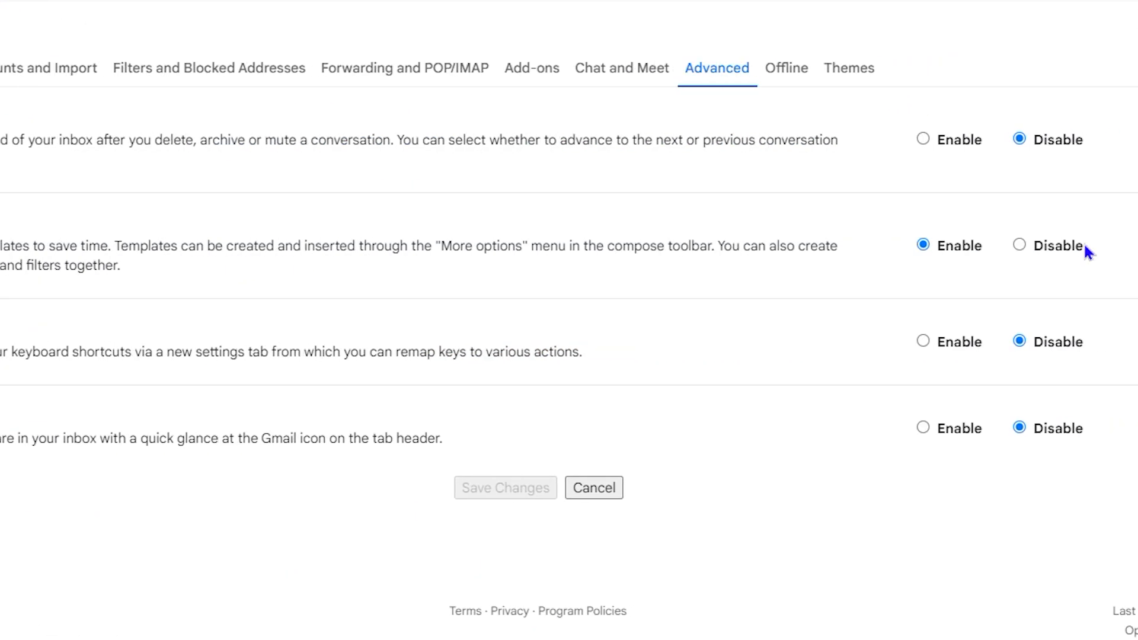
{"action": "left_click", "coordinate": [1019, 245]}
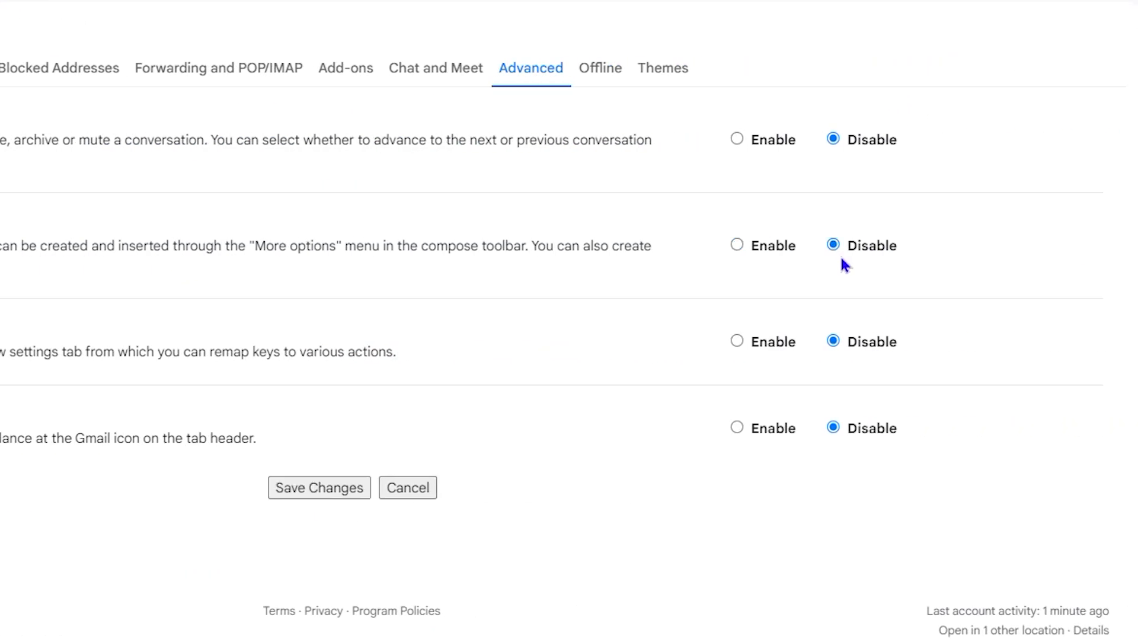
{"action": "left_click", "coordinate": [741, 246]}
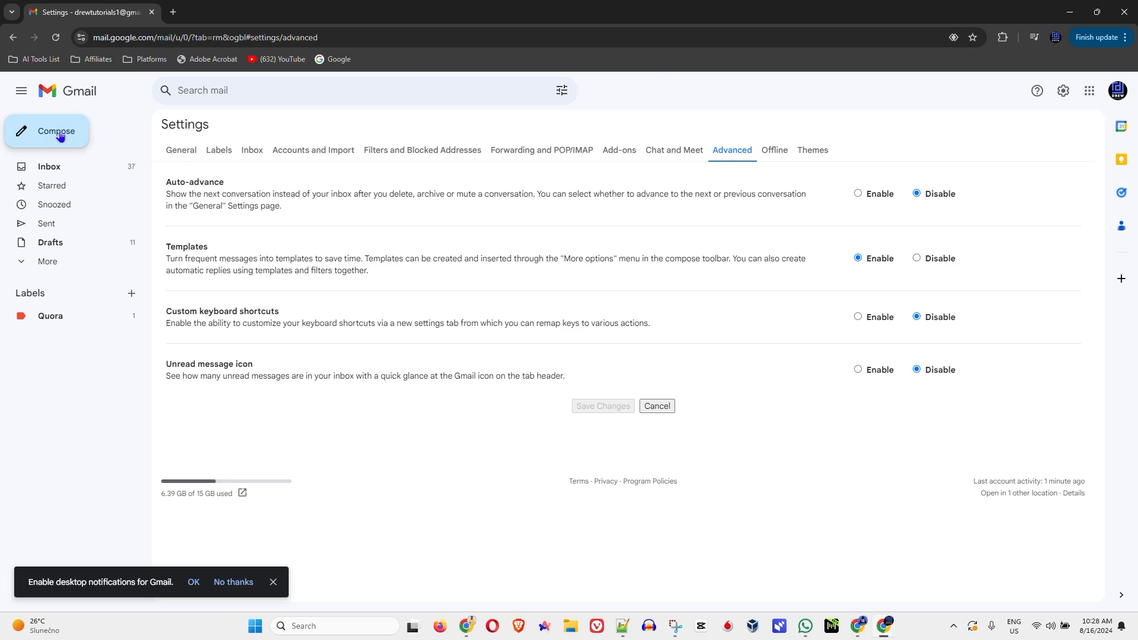
Step: Compose a new email with the subject "Thank You" and a thank-you message with bracketed placeholders, and expand it to full screen
{"action": "left_click", "coordinate": [60, 136]}
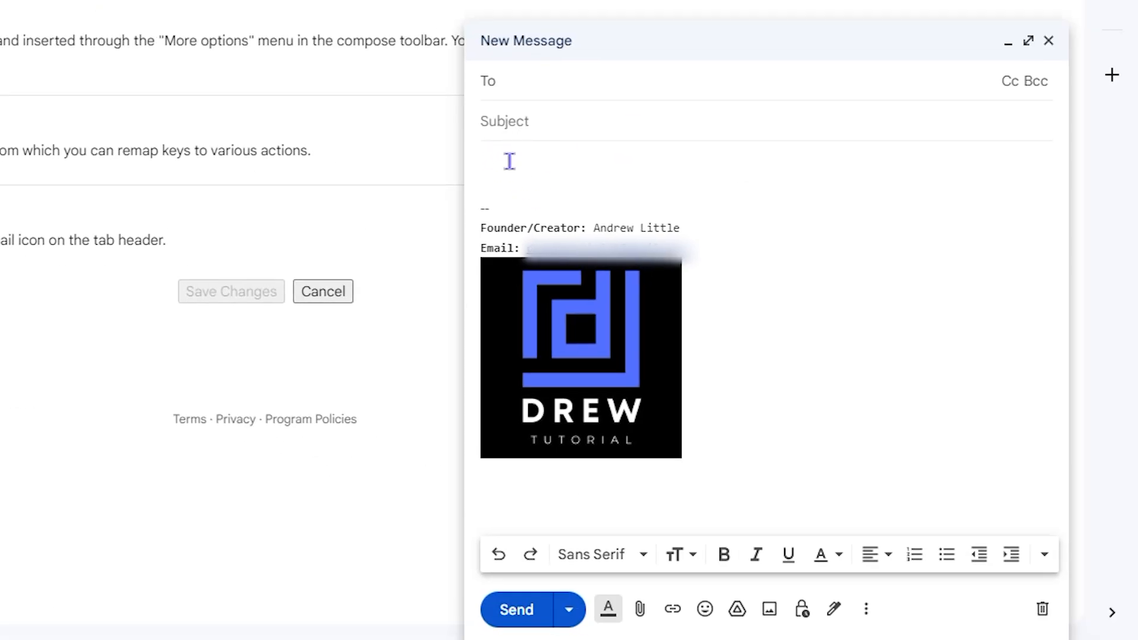
{"action": "left_click", "coordinate": [508, 161]}
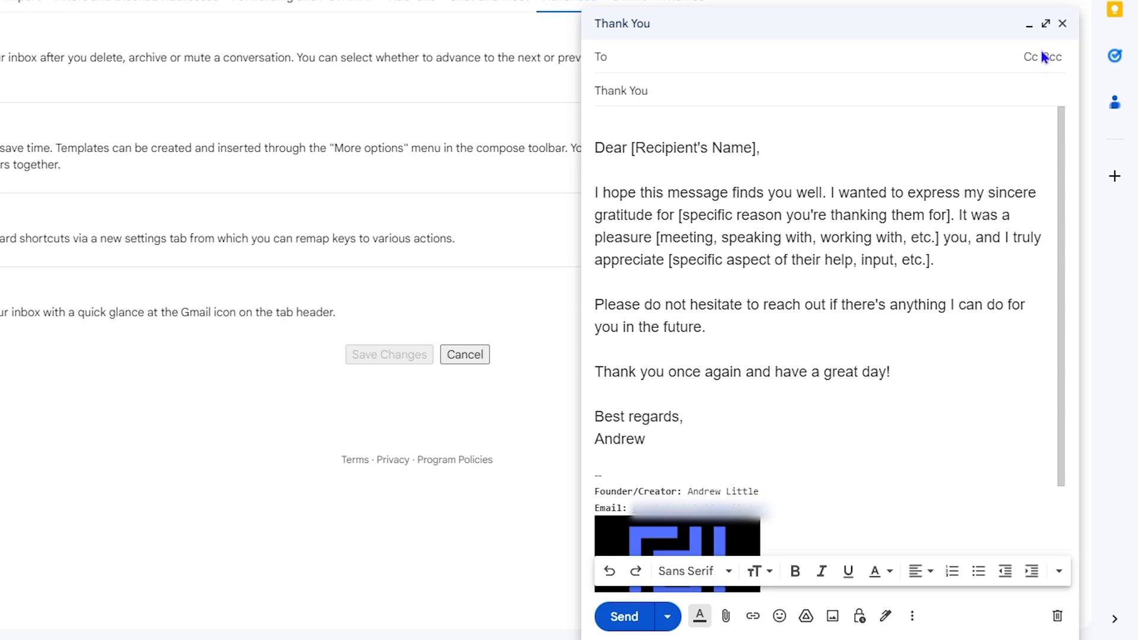
{"action": "left_click", "coordinate": [1047, 26]}
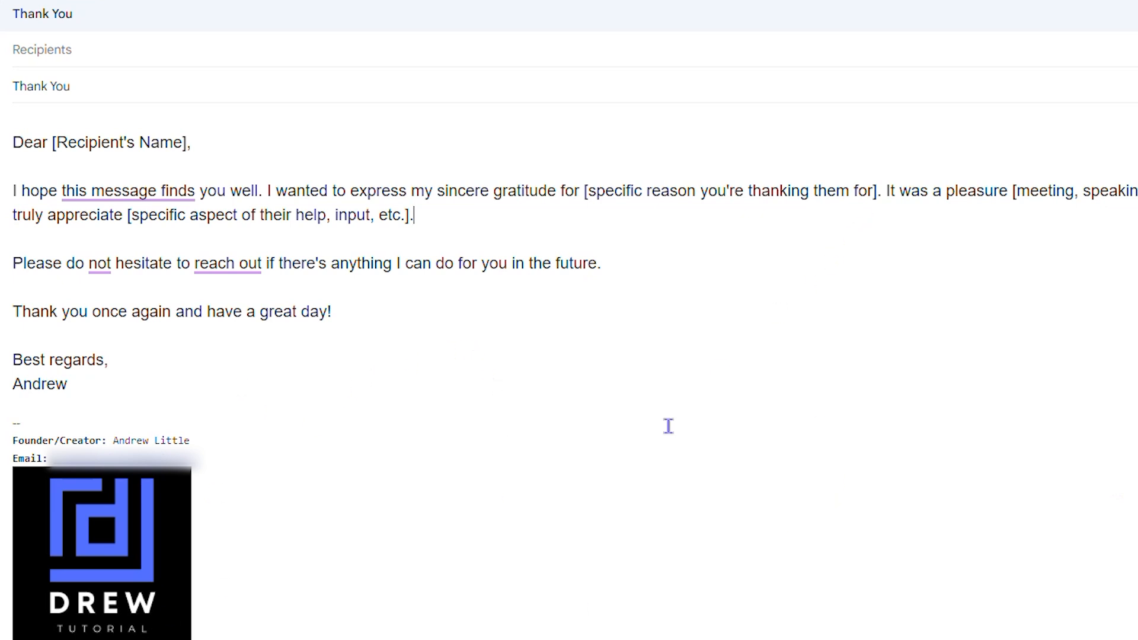
Step: Save the draft as a new template named "Thank You"
{"action": "left_click", "coordinate": [355, 616]}
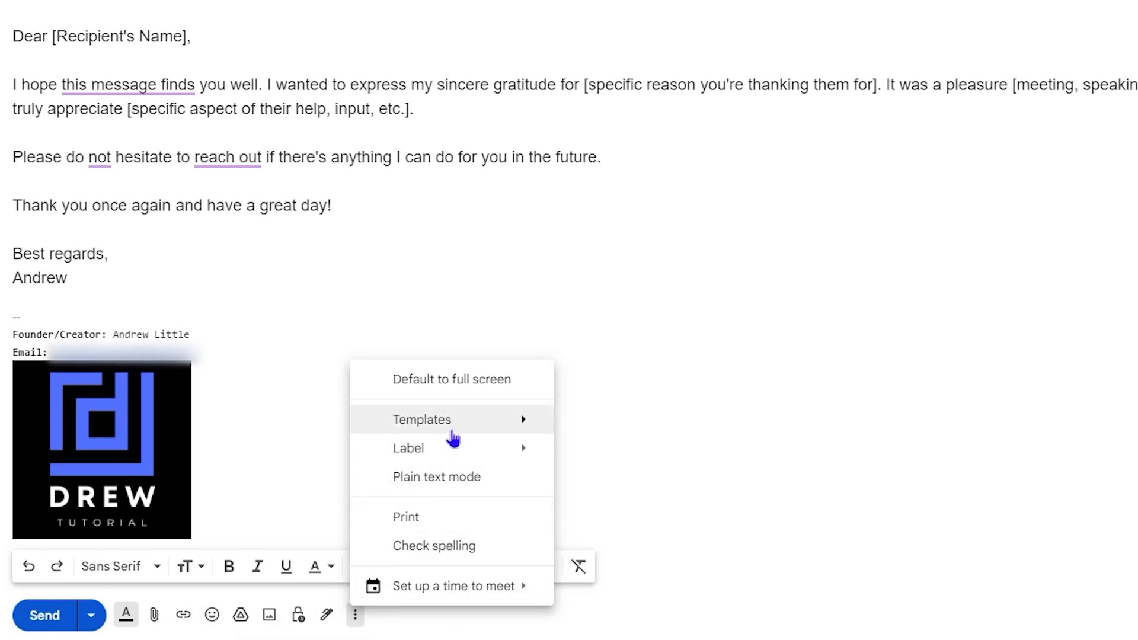
{"action": "mouse_move", "coordinate": [447, 434]}
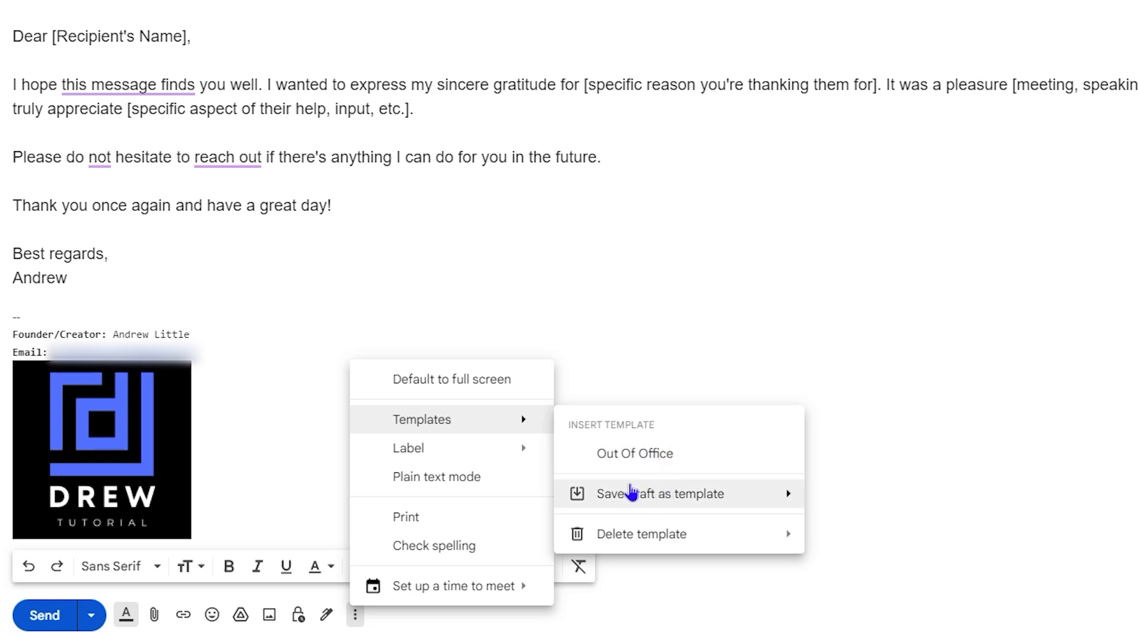
{"action": "mouse_move", "coordinate": [613, 500]}
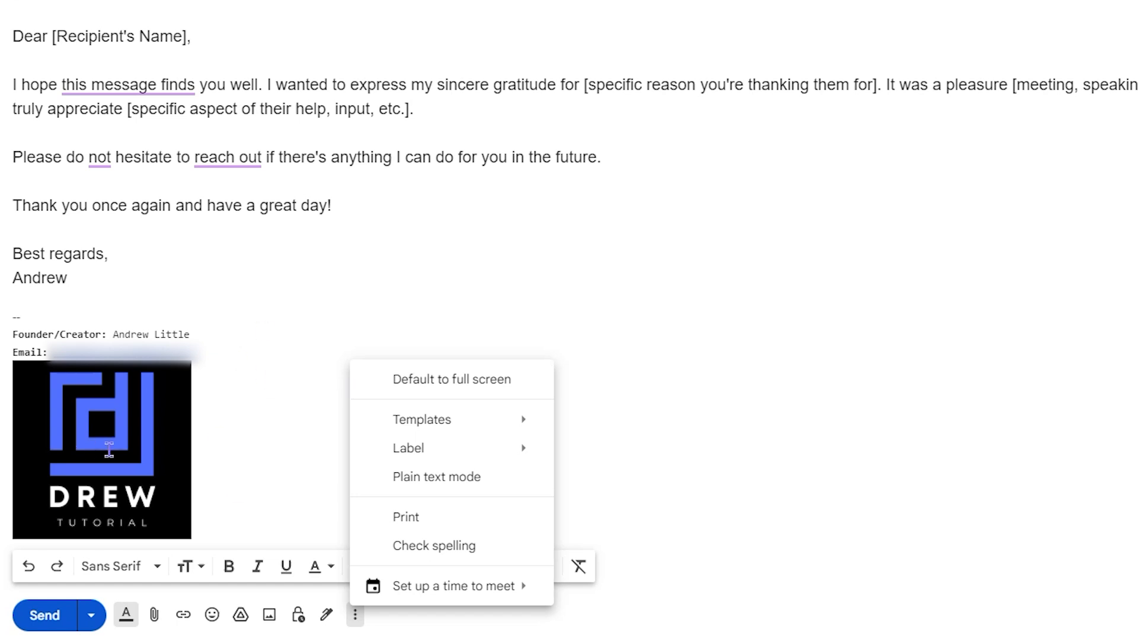
{"action": "mouse_move", "coordinate": [483, 432]}
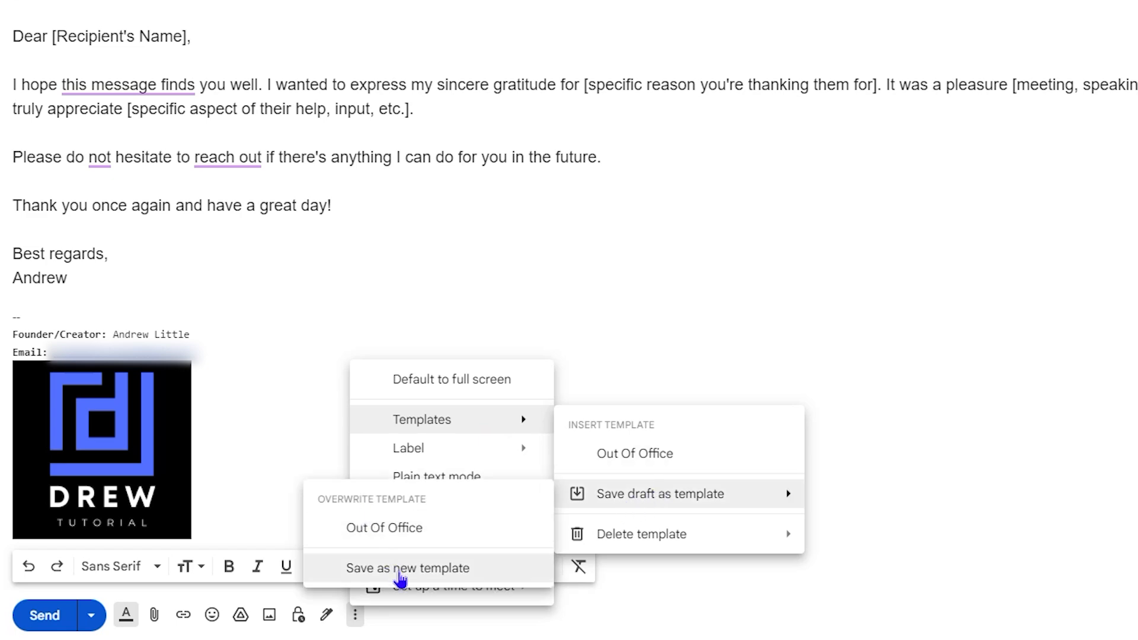
{"action": "left_click", "coordinate": [399, 569]}
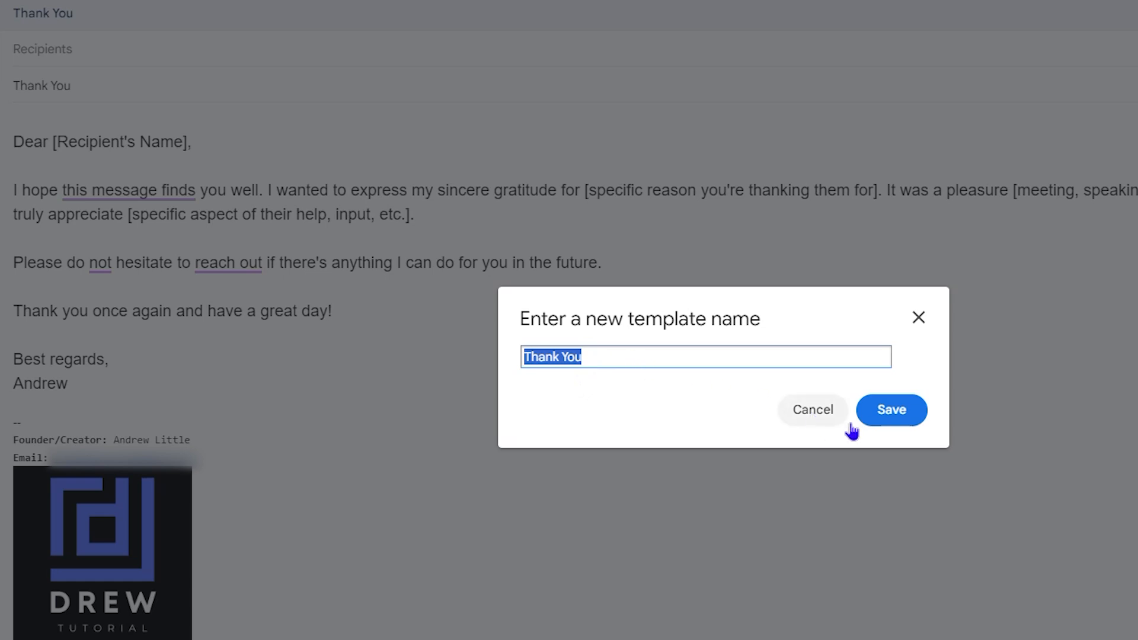
{"action": "left_click", "coordinate": [894, 417]}
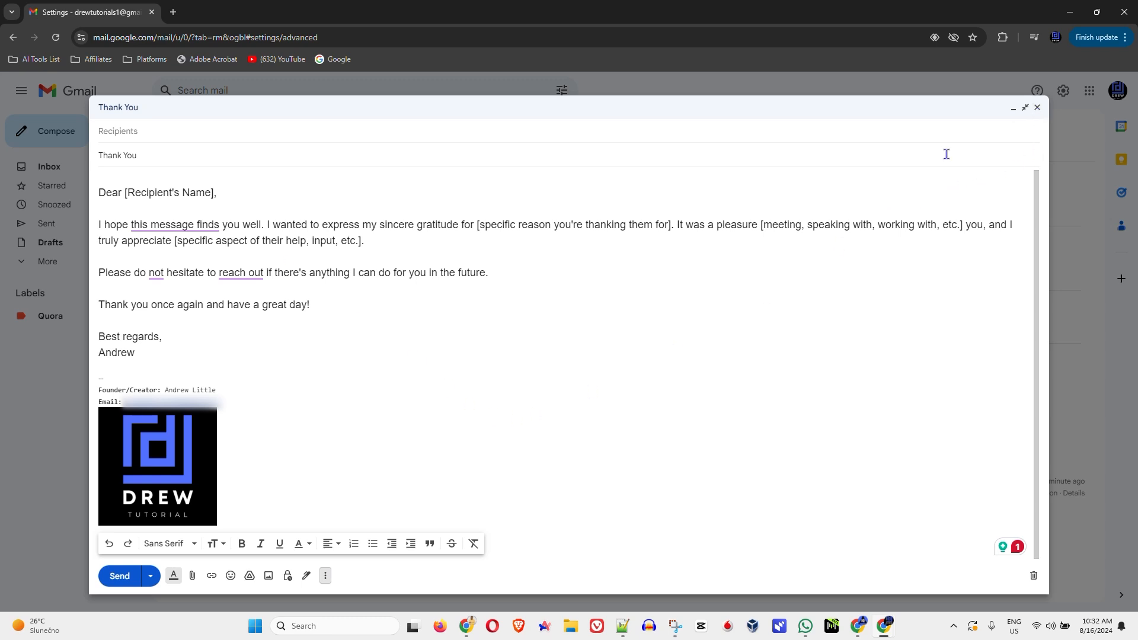
Step: Select the entire body of the Thank You draft and close its compose window
{"action": "left_click", "coordinate": [148, 355]}
{"action": "key", "text": "ctrl+a"}
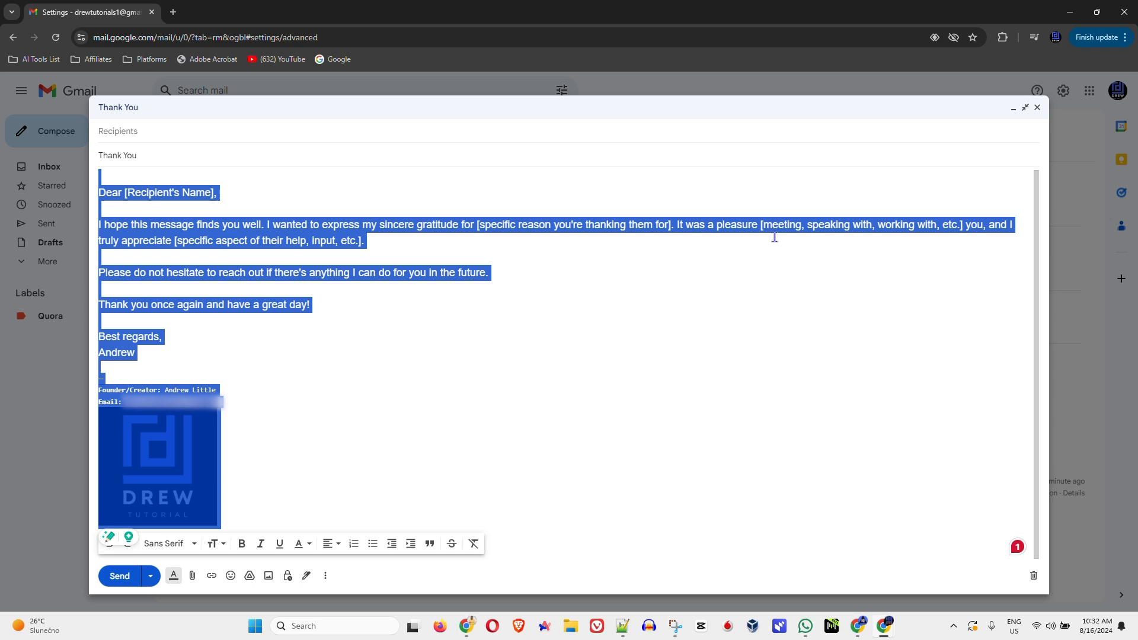
{"action": "left_click", "coordinate": [1038, 108]}
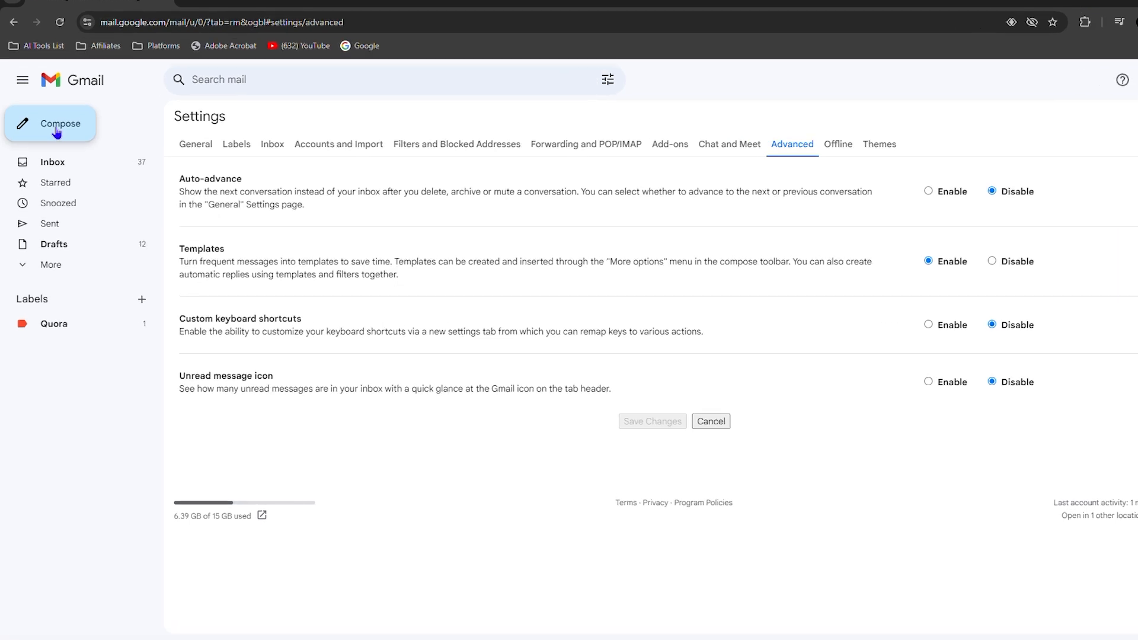
Step: Insert the Thank You template into a new message and expand it to full screen to review the whole text
{"action": "left_click", "coordinate": [79, 94]}
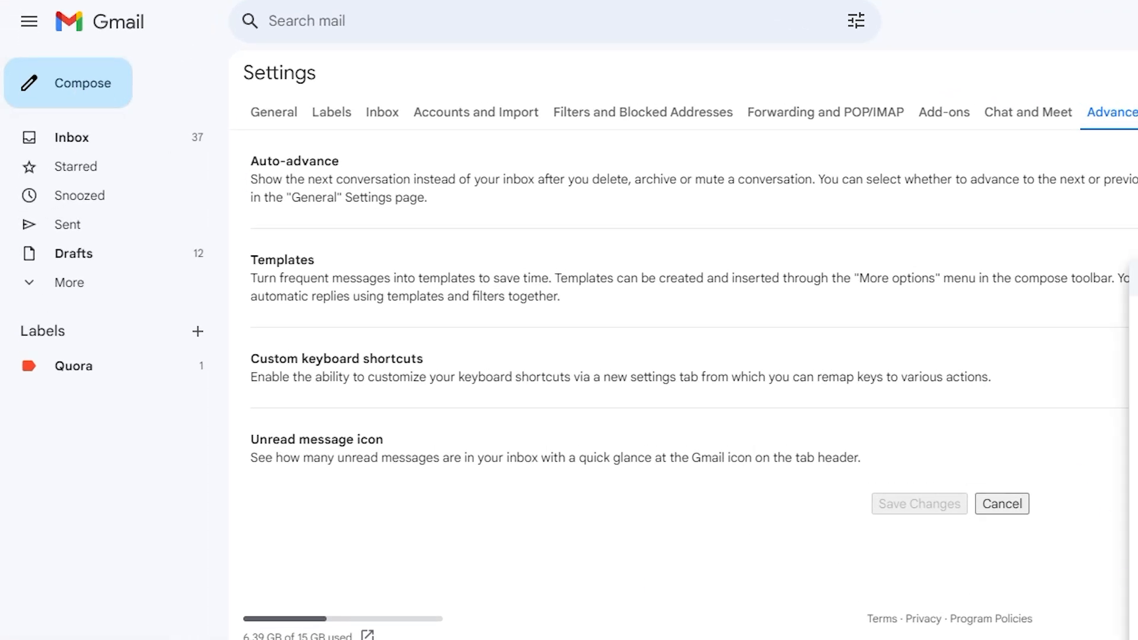
{"action": "left_click", "coordinate": [895, 611]}
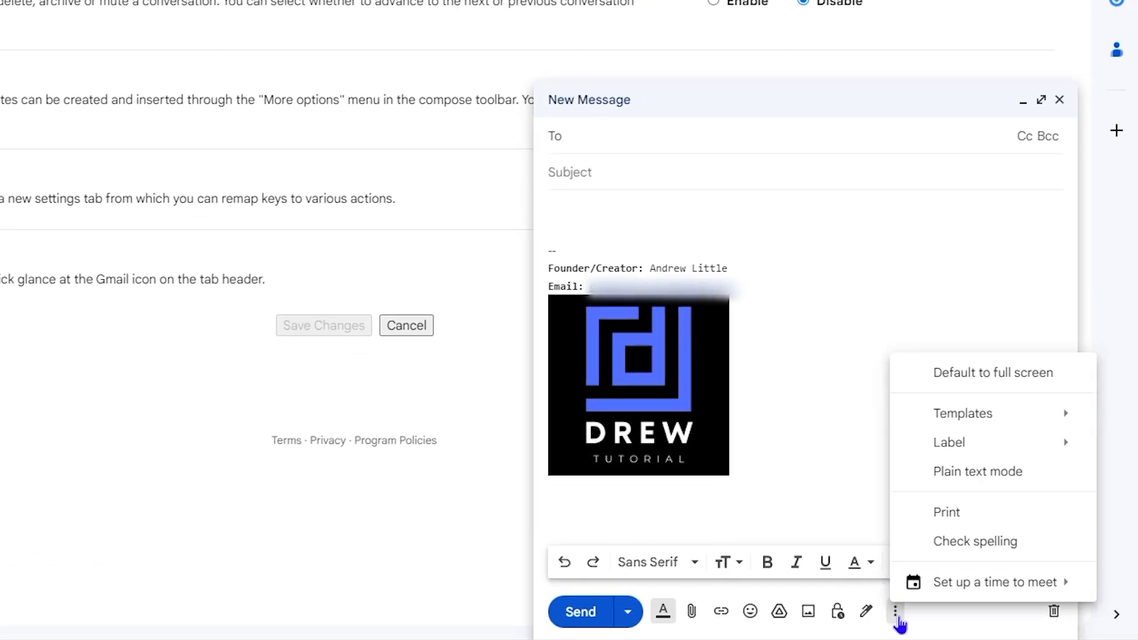
{"action": "mouse_move", "coordinate": [985, 411]}
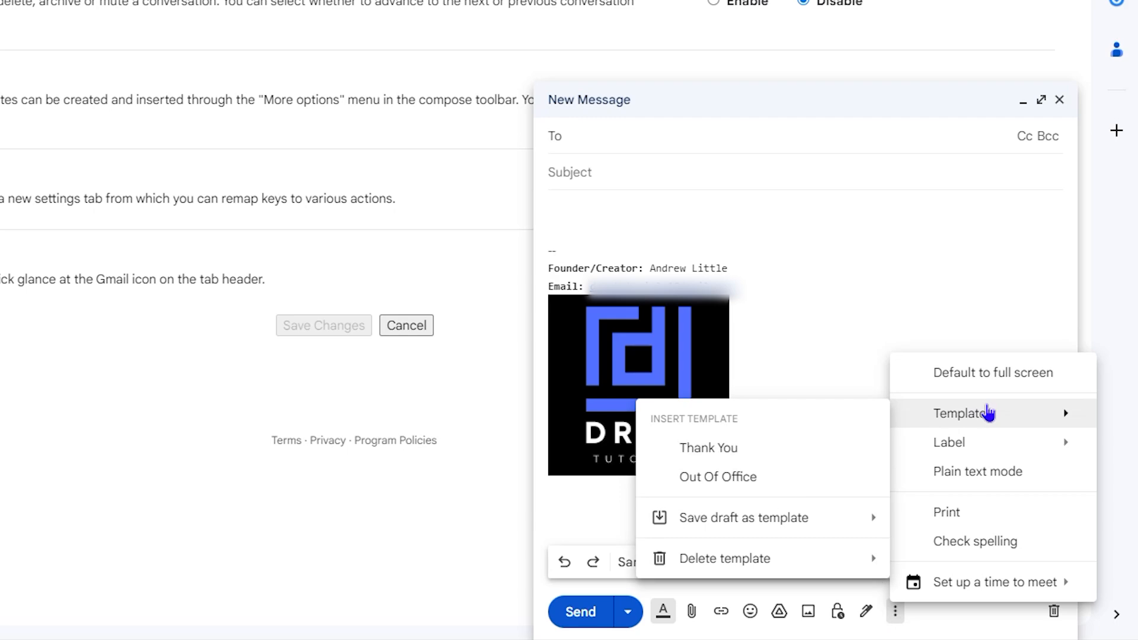
{"action": "left_click", "coordinate": [734, 454]}
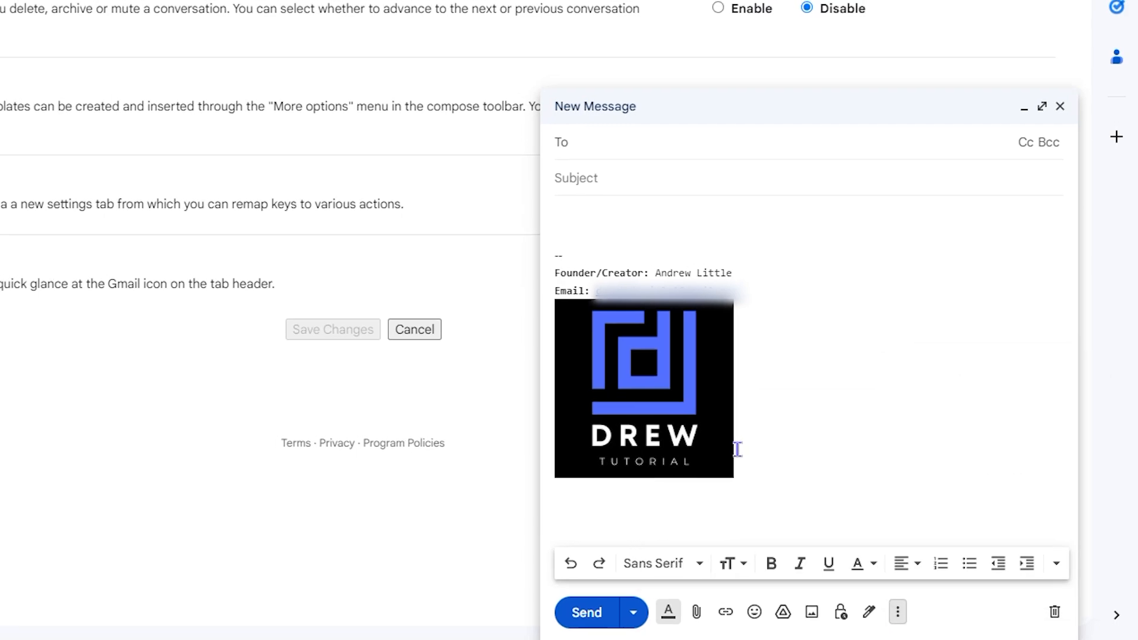
{"action": "left_click", "coordinate": [1041, 100]}
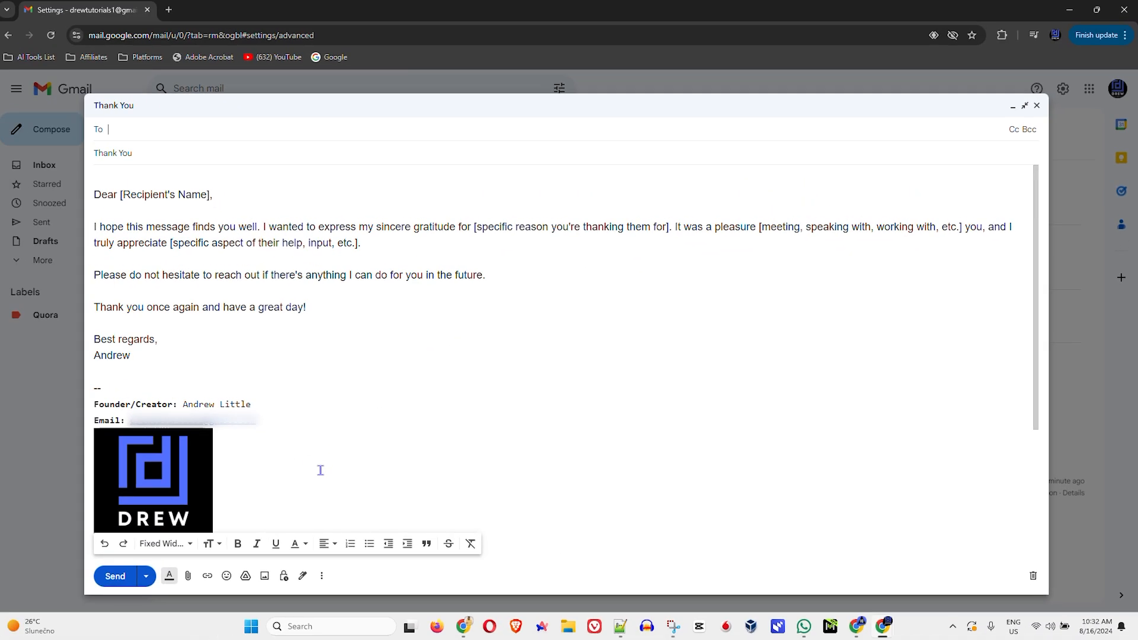
{"action": "scroll", "coordinate": [314, 445], "scroll_direction": "down", "scroll_amount": 3}
{"action": "scroll", "coordinate": [120, 350], "scroll_direction": "up", "scroll_amount": 3}
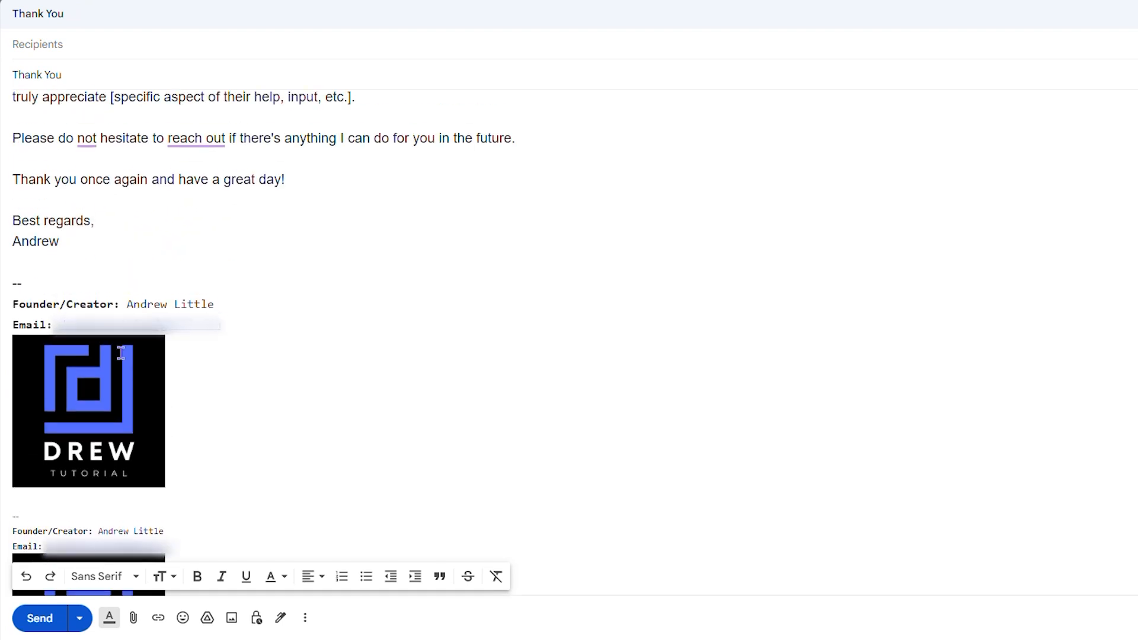
Step: Delete both signature blocks, including logos and the leftover dashes, below the closing of the Thank You message
{"action": "scroll", "coordinate": [142, 444], "scroll_direction": "down", "scroll_amount": 3}
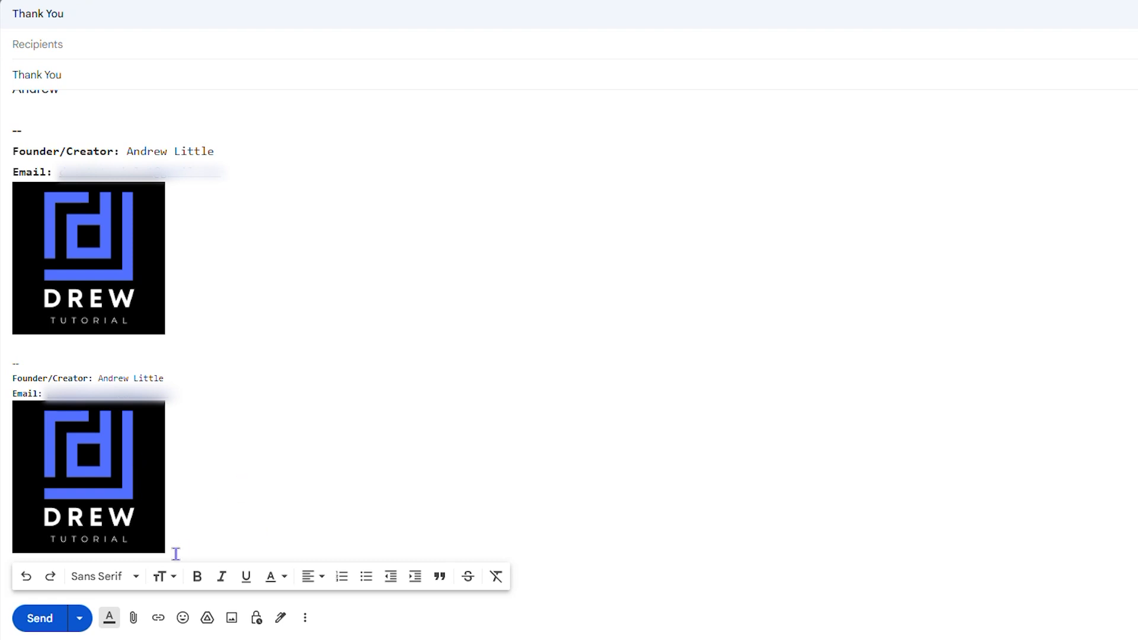
{"action": "left_click_drag", "start_coordinate": [137, 490], "coordinate": [64, 302]}
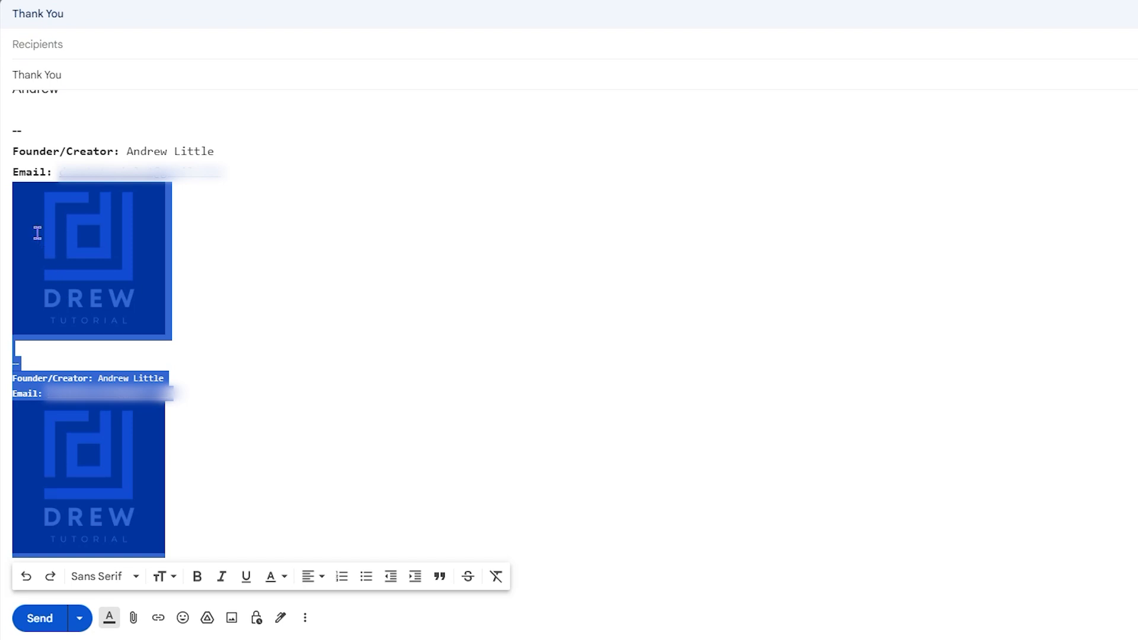
{"action": "left_click_drag", "start_coordinate": [37, 232], "coordinate": [4, 157]}
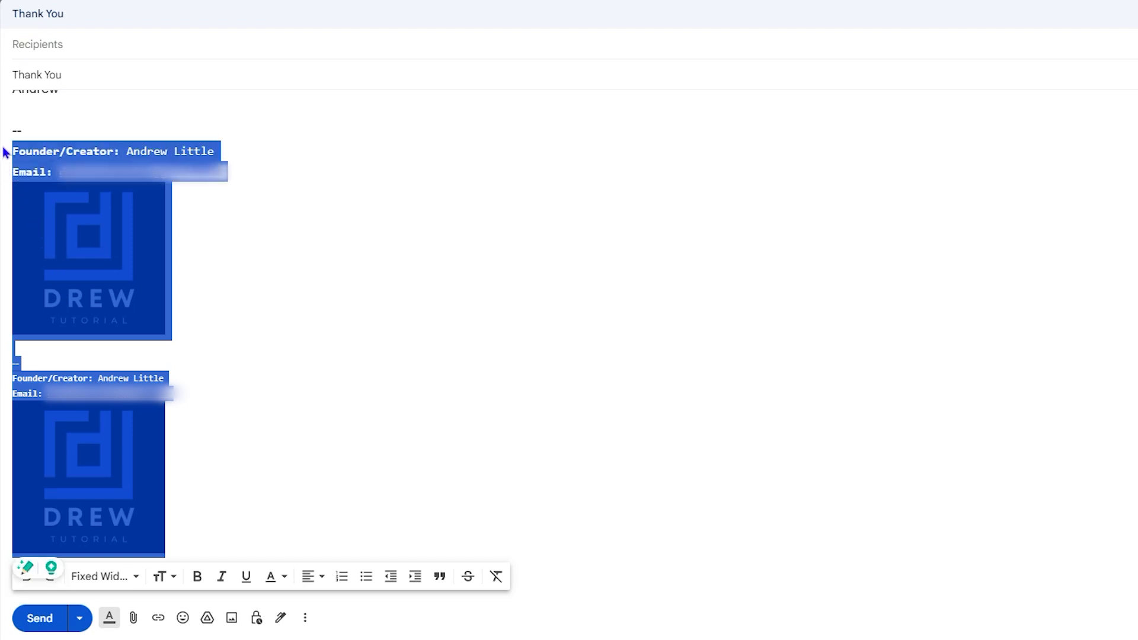
{"action": "key", "text": "BackSpace"}
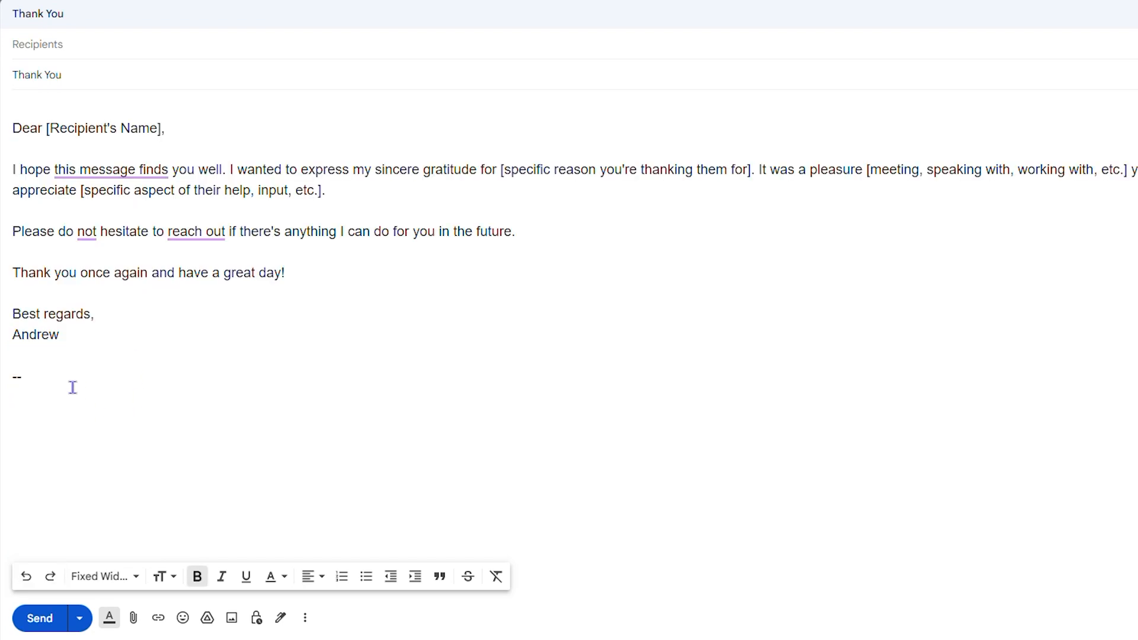
{"action": "left_click", "coordinate": [57, 382]}
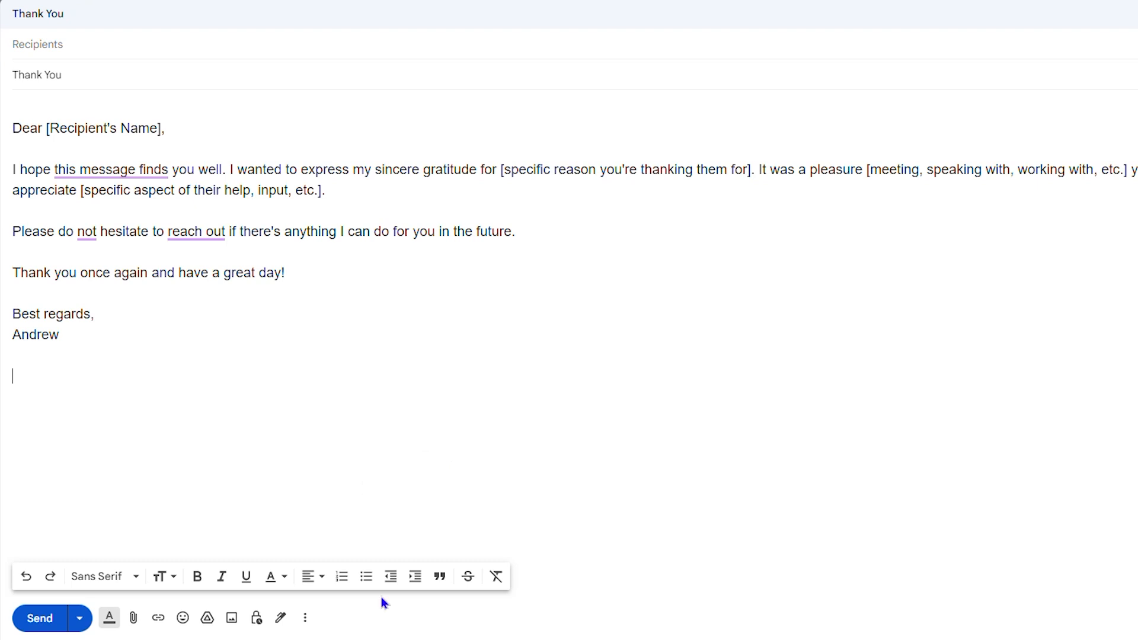
Step: Save the cleaned draft over the existing "Thank You" template, confirm the overwrite and close the compose window
{"action": "left_click", "coordinate": [305, 618]}
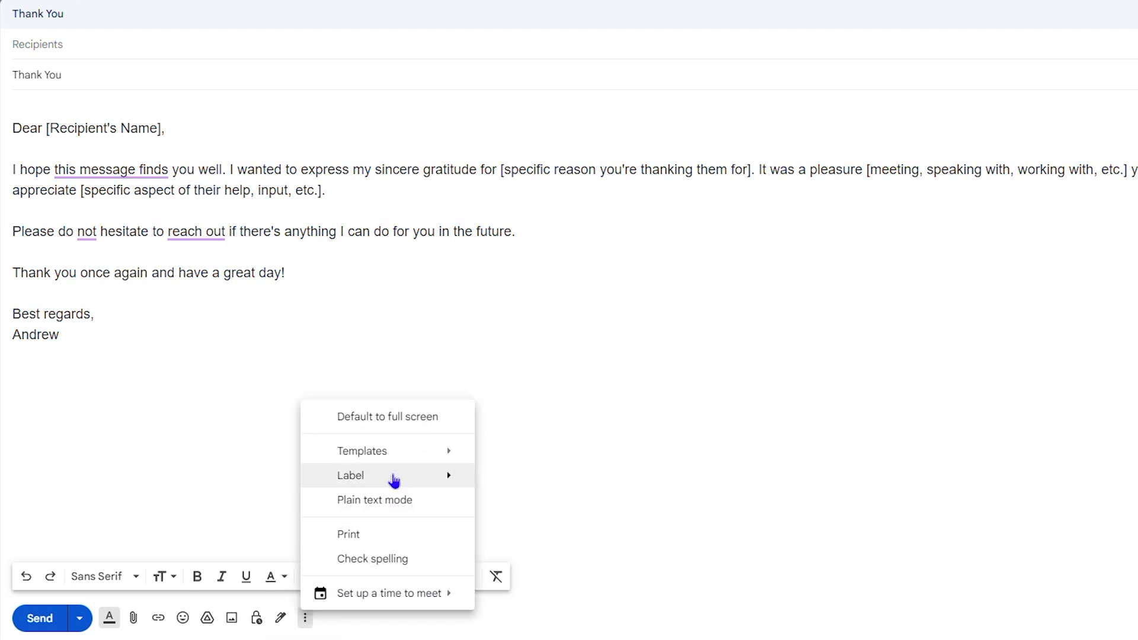
{"action": "mouse_move", "coordinate": [374, 452]}
{"action": "mouse_move", "coordinate": [544, 547]}
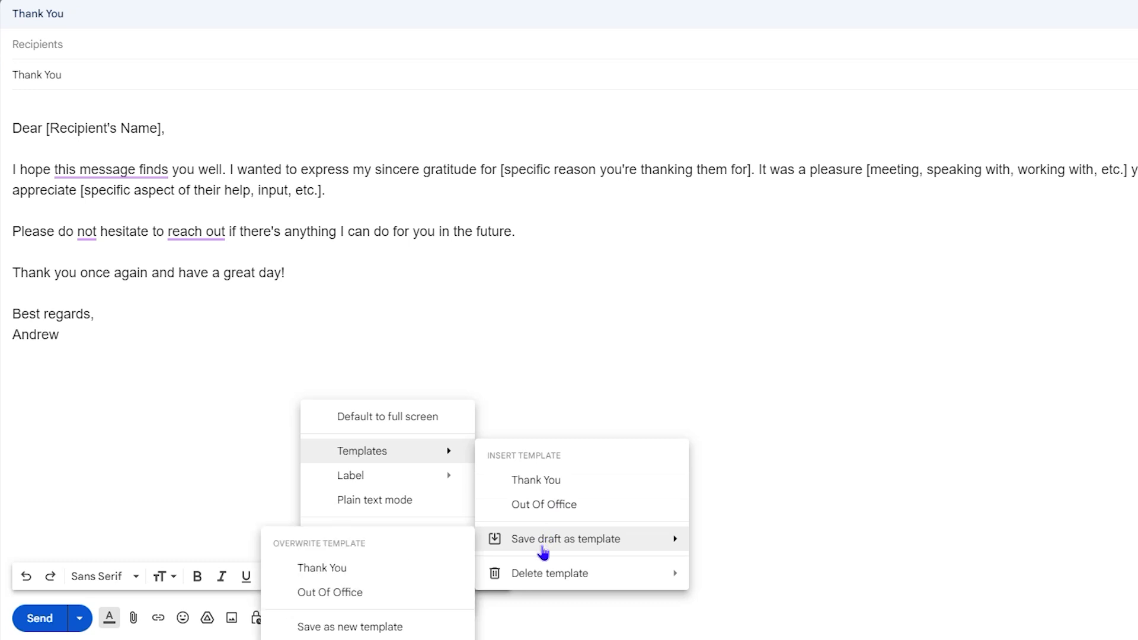
{"action": "left_click", "coordinate": [330, 574]}
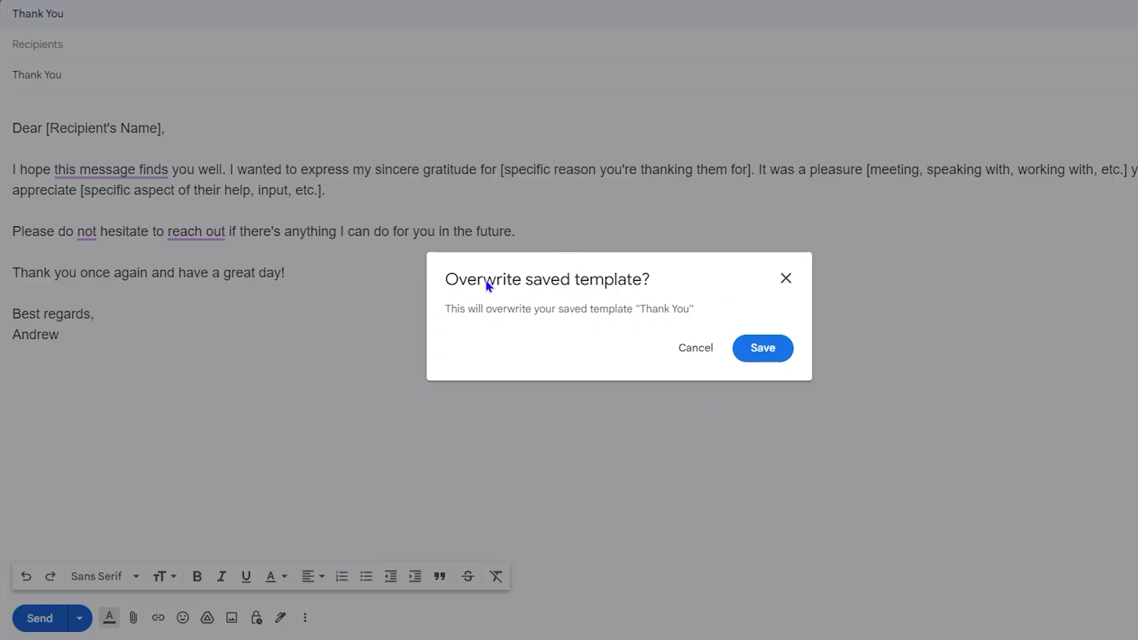
{"action": "left_click", "coordinate": [775, 354]}
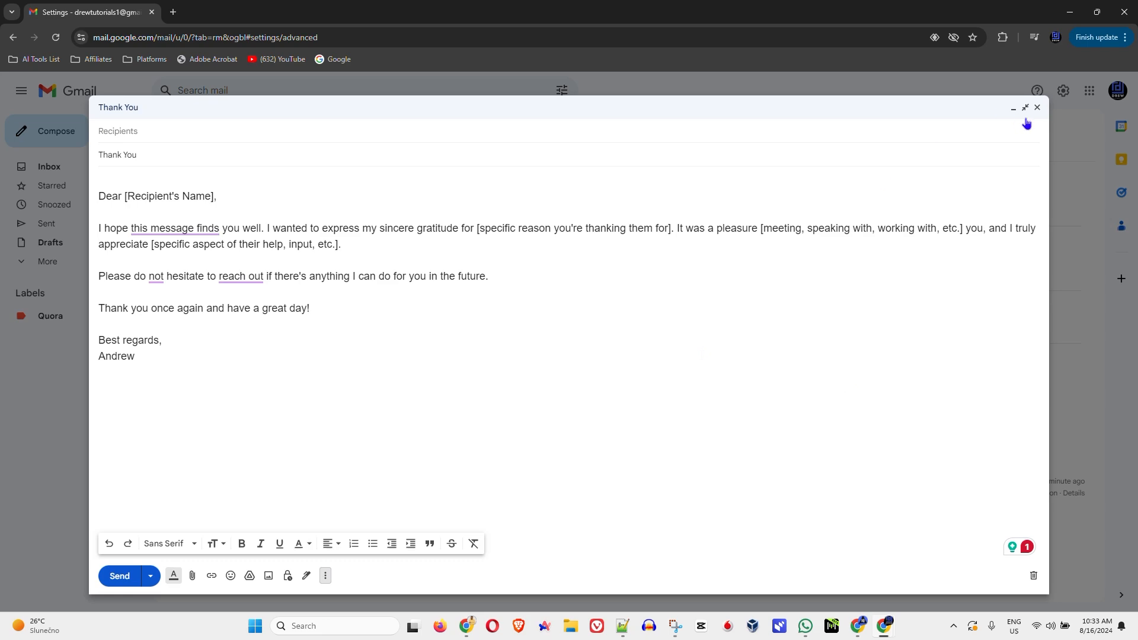
{"action": "left_click", "coordinate": [1037, 108]}
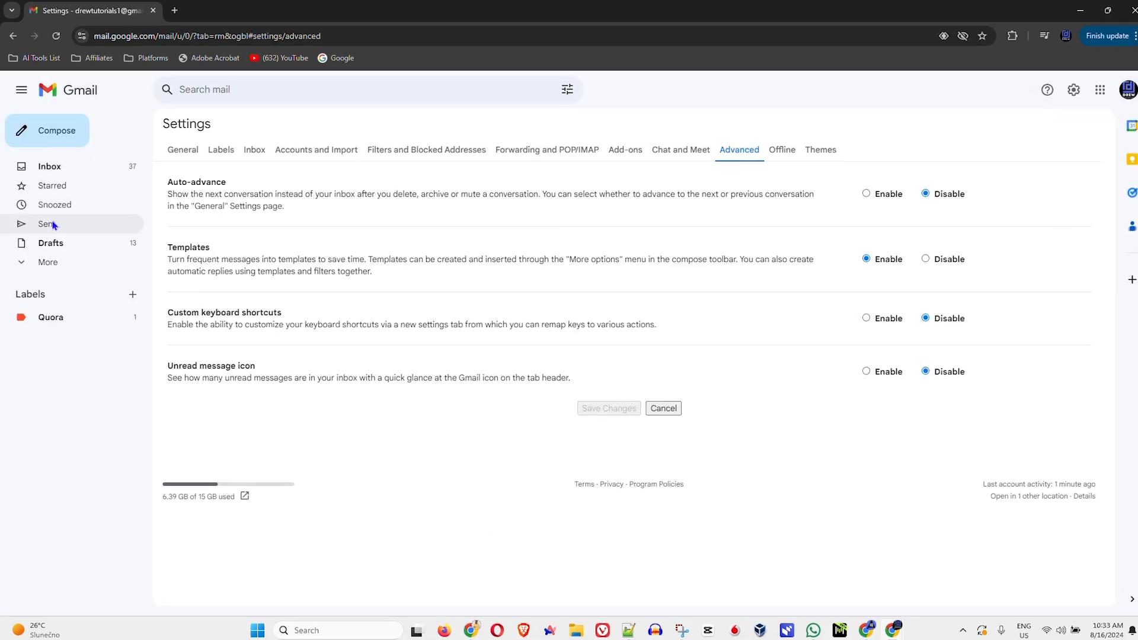
Step: Start a new message, insert the overwritten "Thank You" template and expand the message to full screen
{"action": "left_click", "coordinate": [61, 128]}
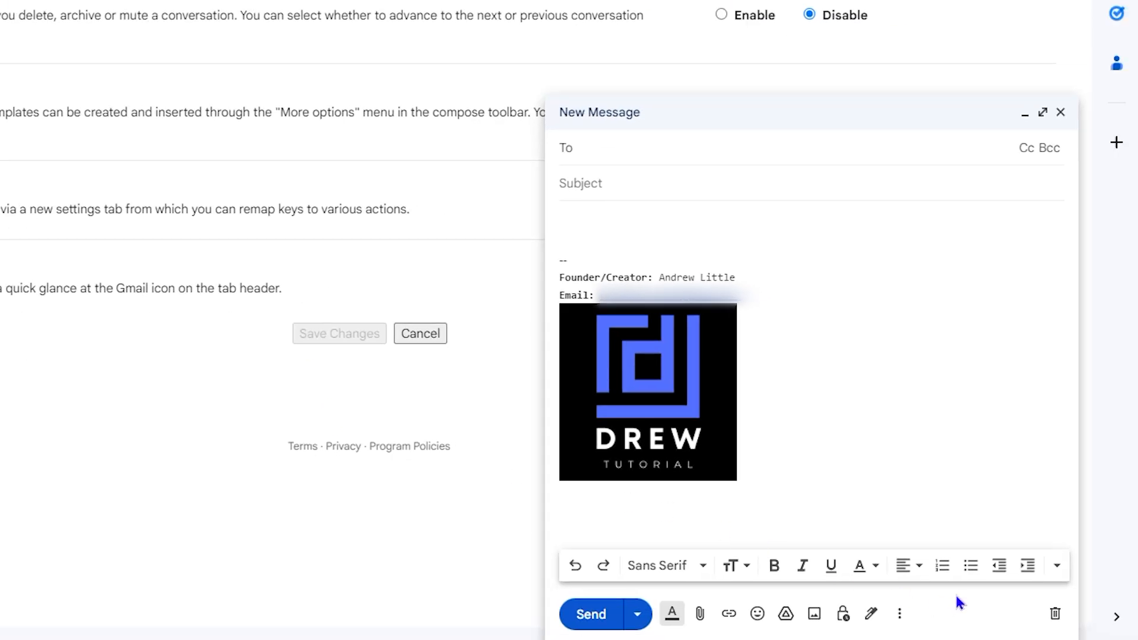
{"action": "left_click", "coordinate": [912, 619]}
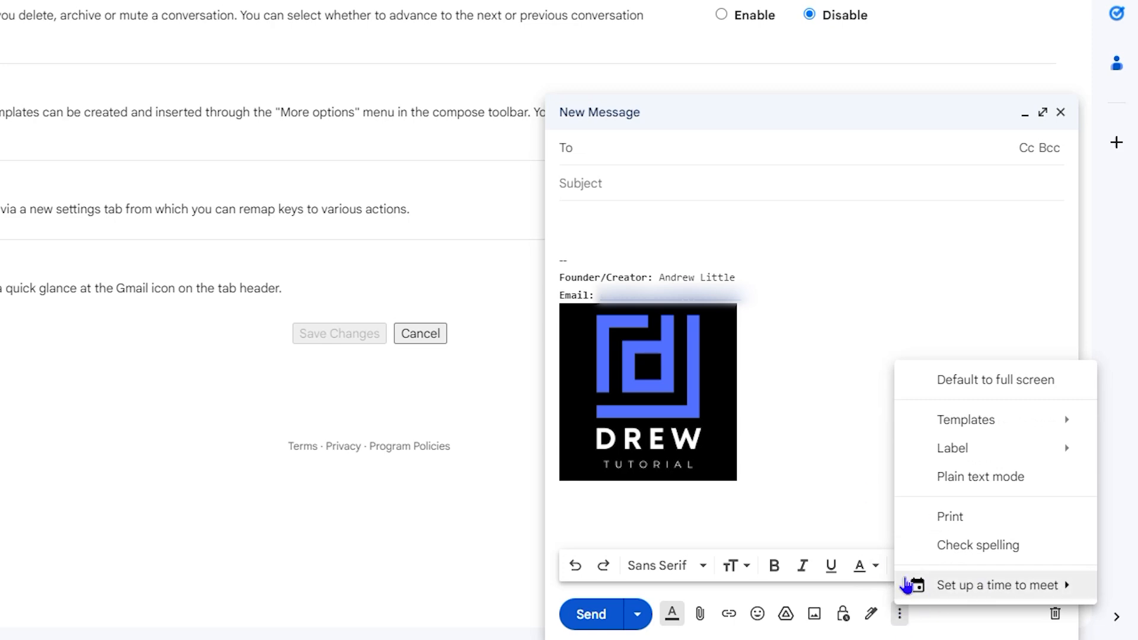
{"action": "mouse_move", "coordinate": [1000, 427]}
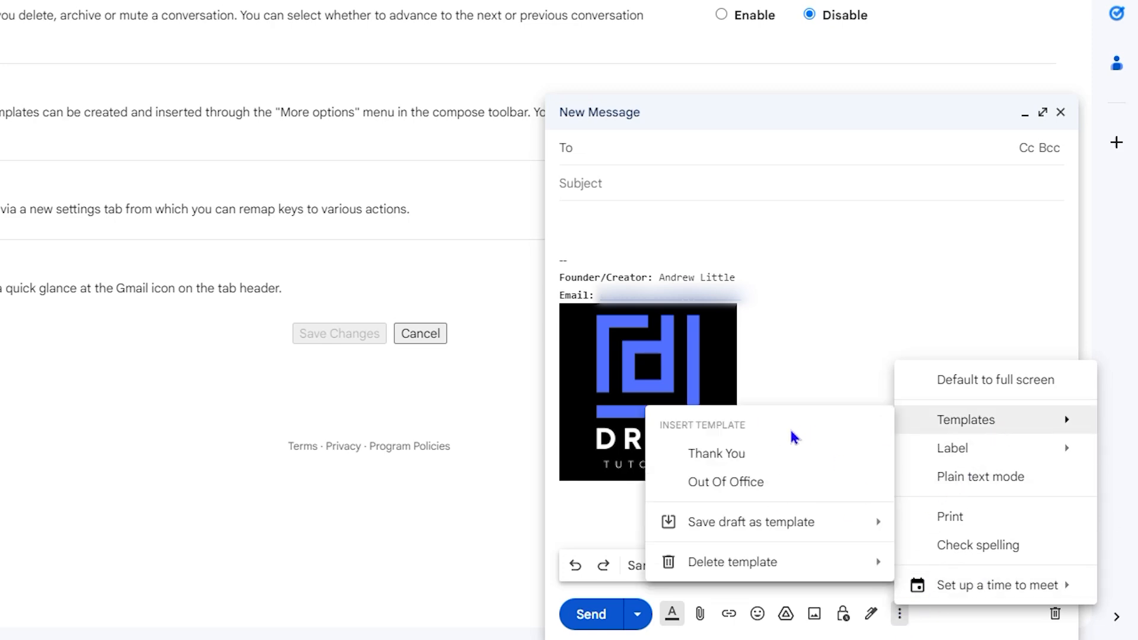
{"action": "left_click", "coordinate": [717, 454]}
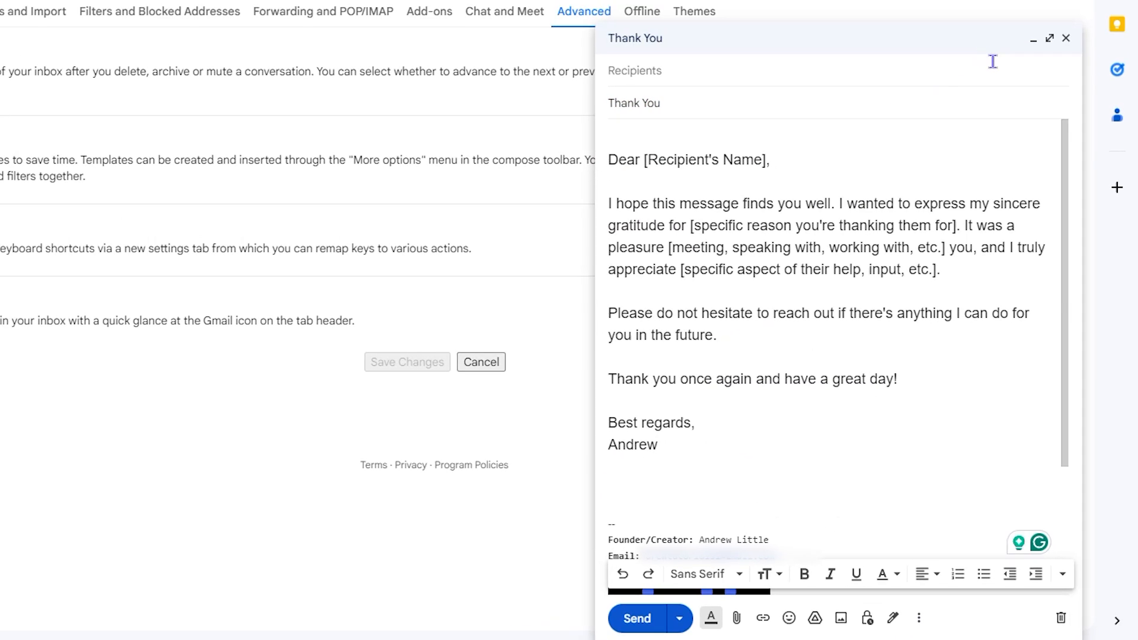
{"action": "left_click", "coordinate": [1049, 42]}
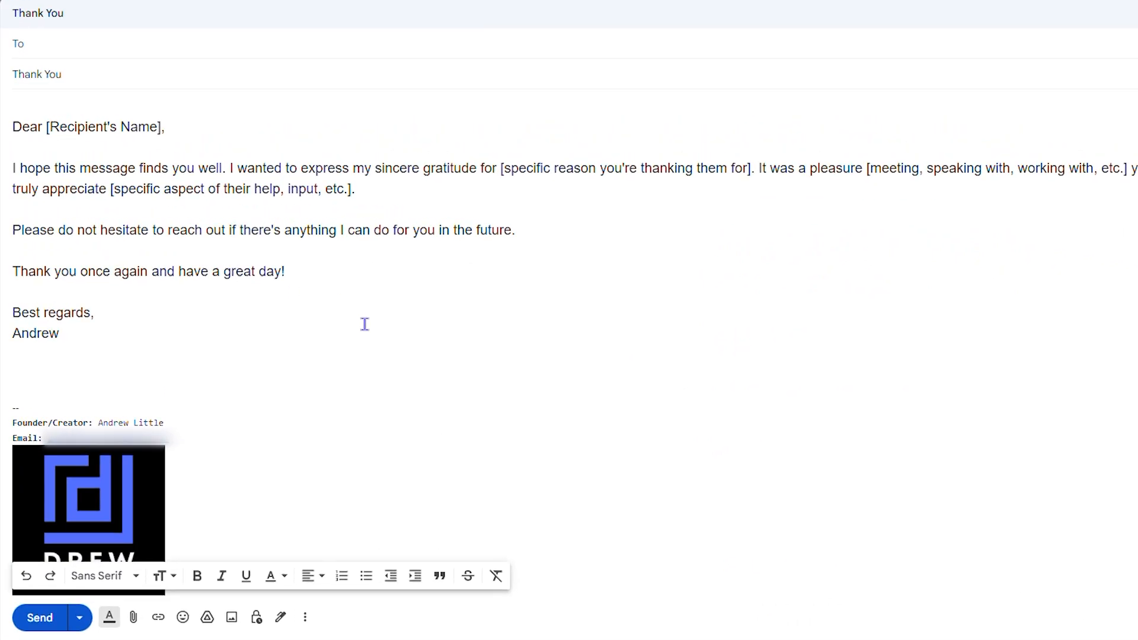